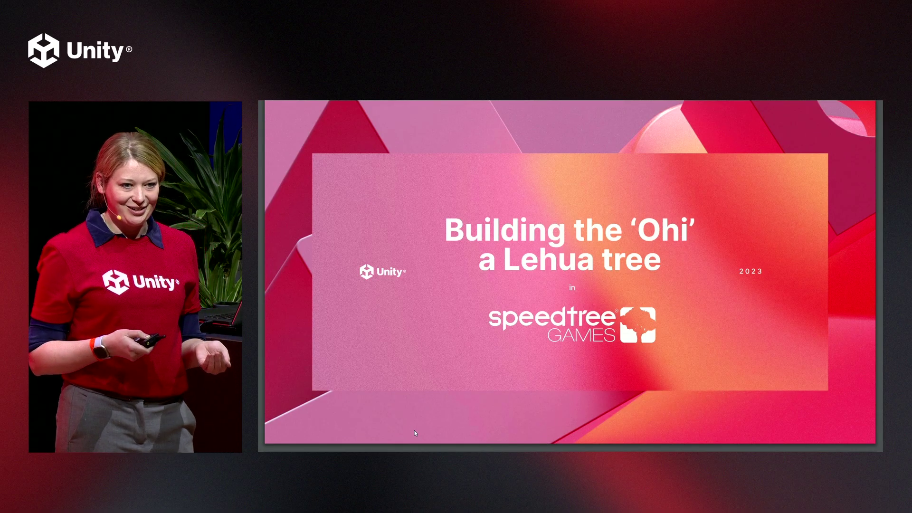
Step: Advance the slides to 'Do More with Unity' and bring up the open-window switcher
key("Page_Down")
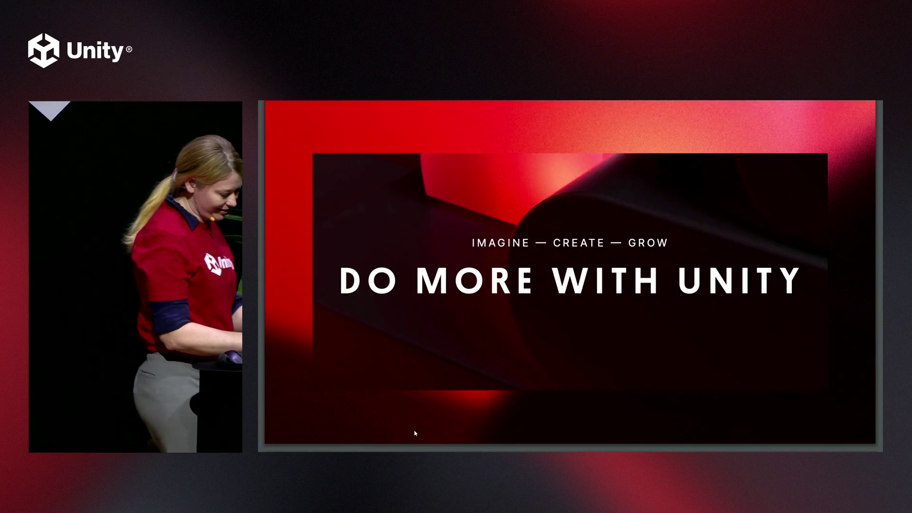
key("alt+Tab")
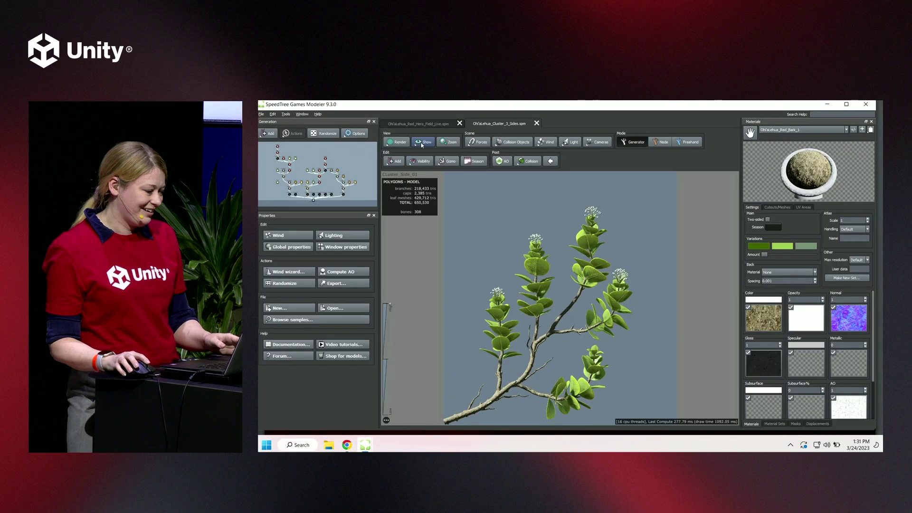
Step: Switch to the Red_Hero_Field_Live.spm tree and frame the view on its ground
left_click(415, 123)
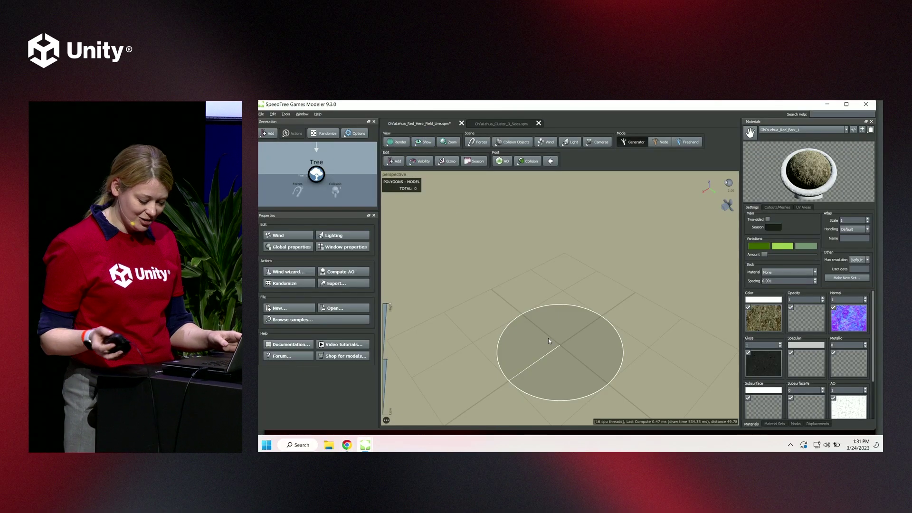
key("f")
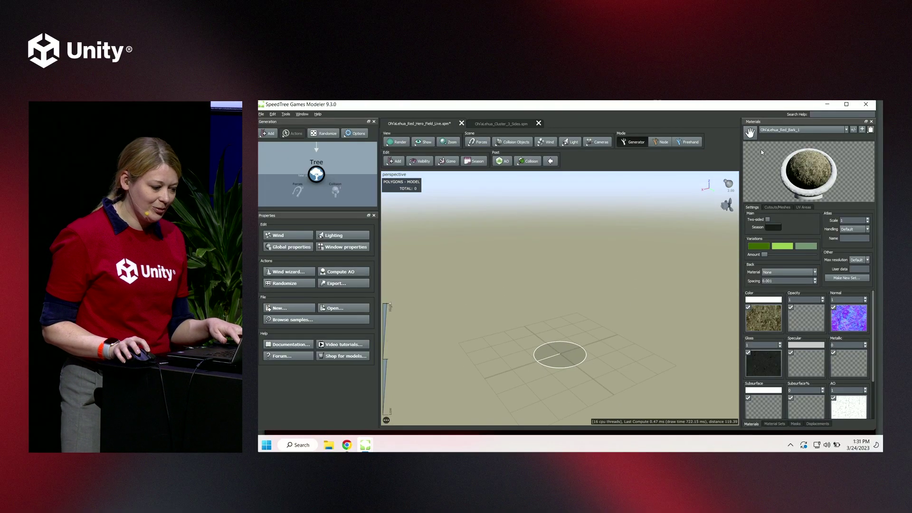
left_click(771, 131)
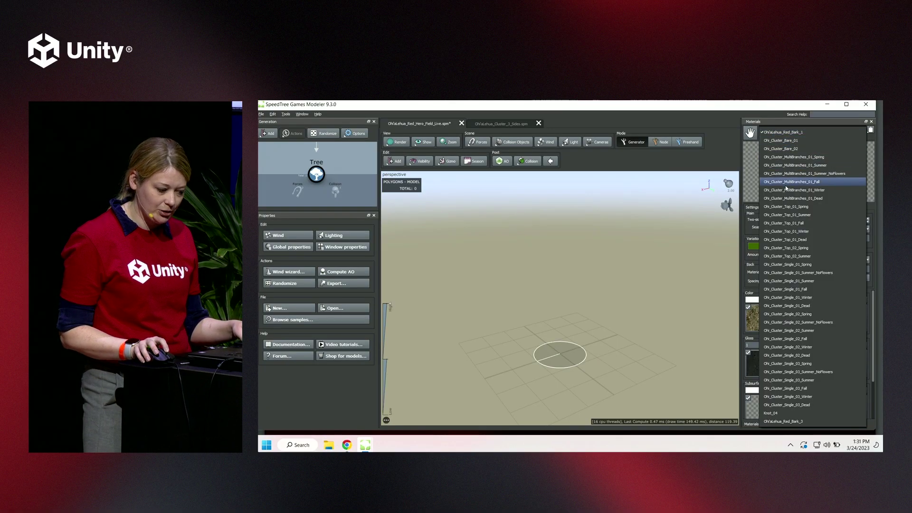
left_click(677, 229)
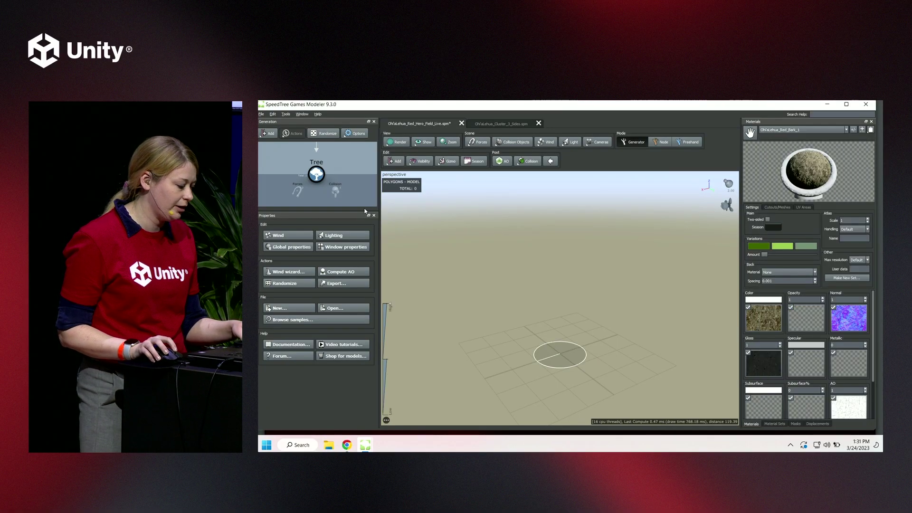
Step: Enlarge the generation graph area and select the Tree root node
left_click_drag(359, 211, 367, 286)
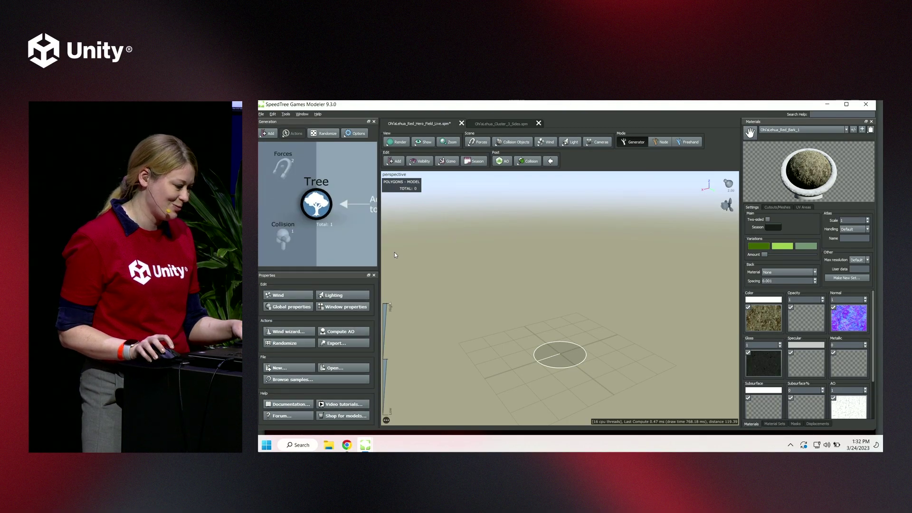
left_click(317, 205)
left_click(333, 248)
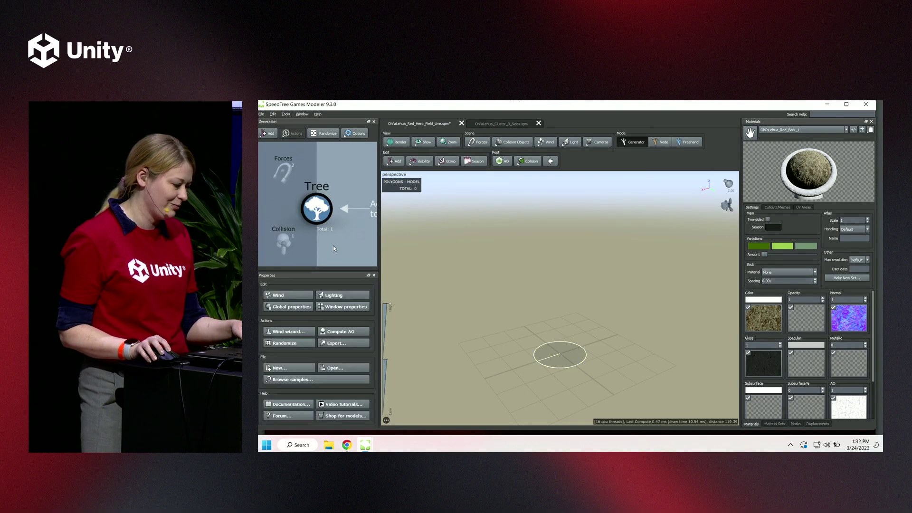
left_click(328, 212)
left_click(335, 194)
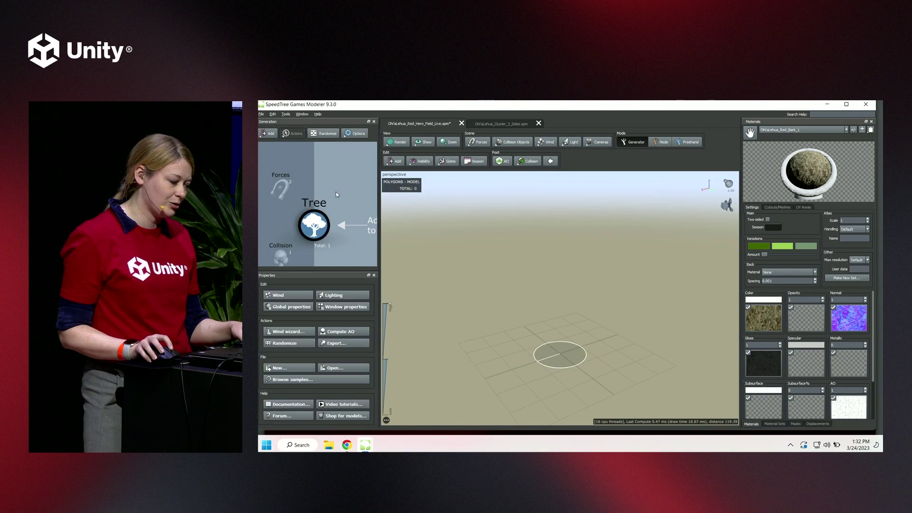
left_click(304, 222)
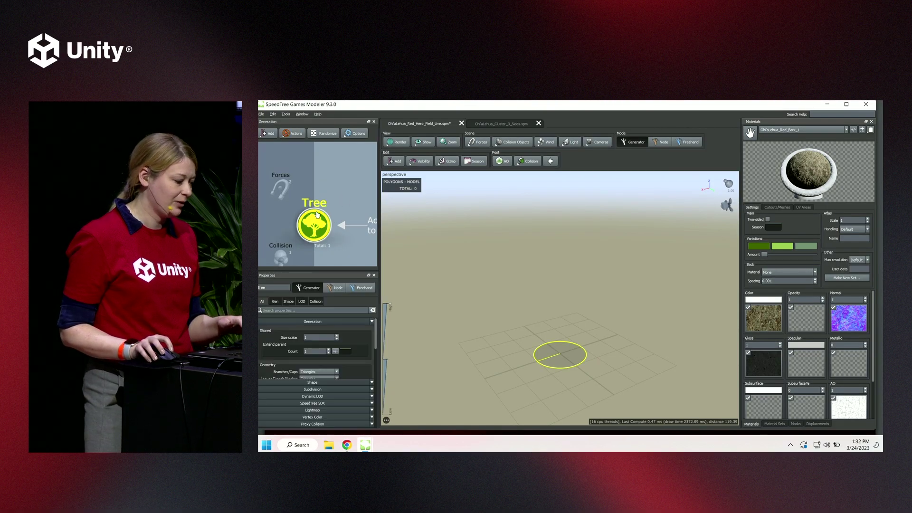
Step: Add a Trunk generator, then a Branch generator on it, giving one branch (282 triangles)
left_click(394, 161)
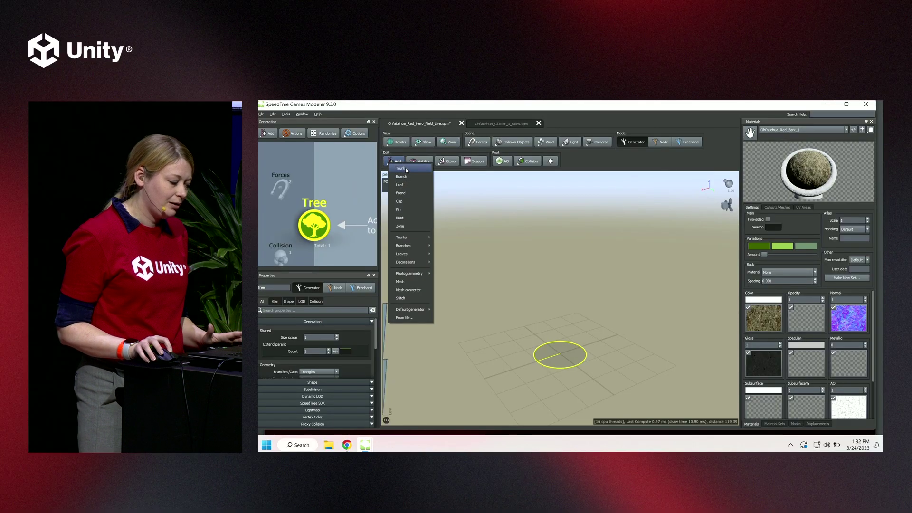
left_click(401, 169)
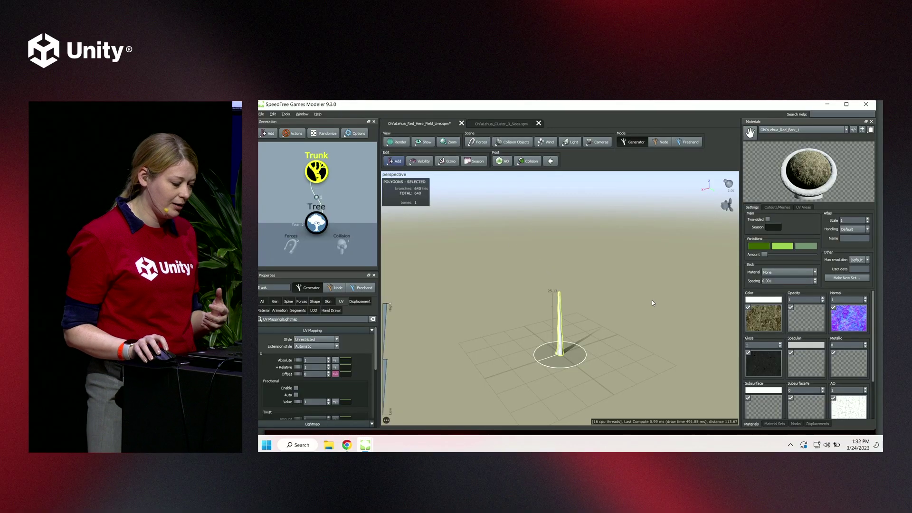
scroll(565, 332, "up", 2)
scroll(565, 329, "up", 3)
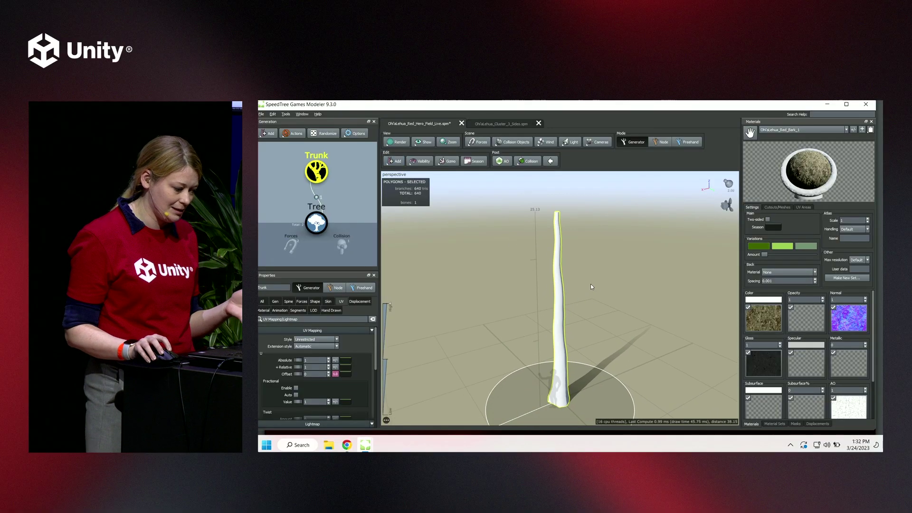
left_click(396, 163)
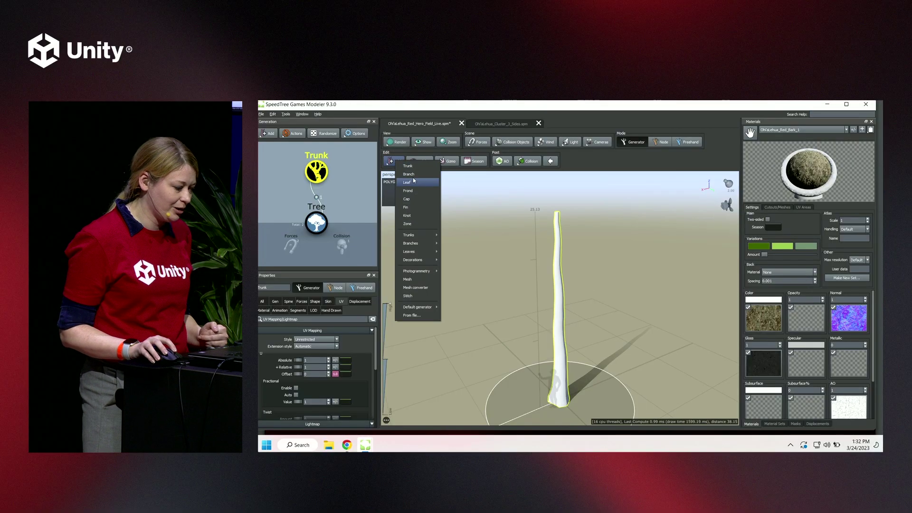
left_click(414, 179)
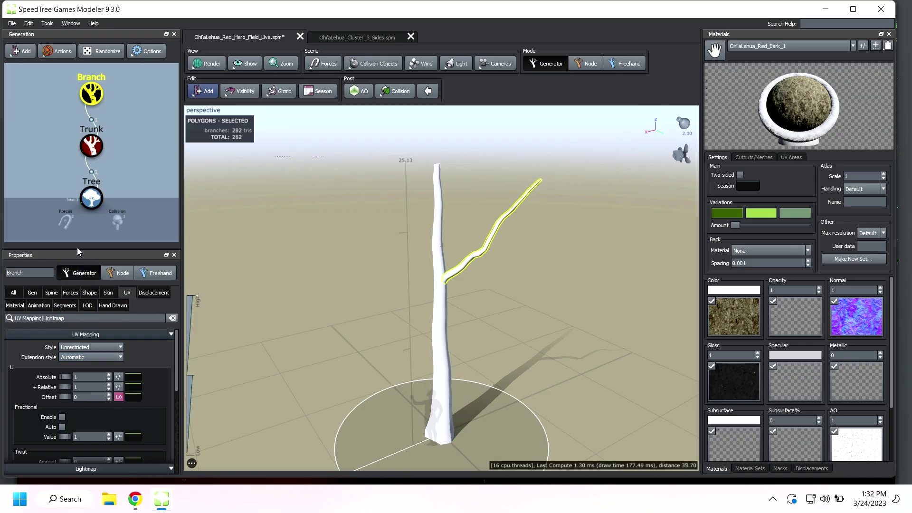
Step: Raise the branch Number to 3 and switch placement Mode to Interval
left_click_drag(79, 251, 79, 203)
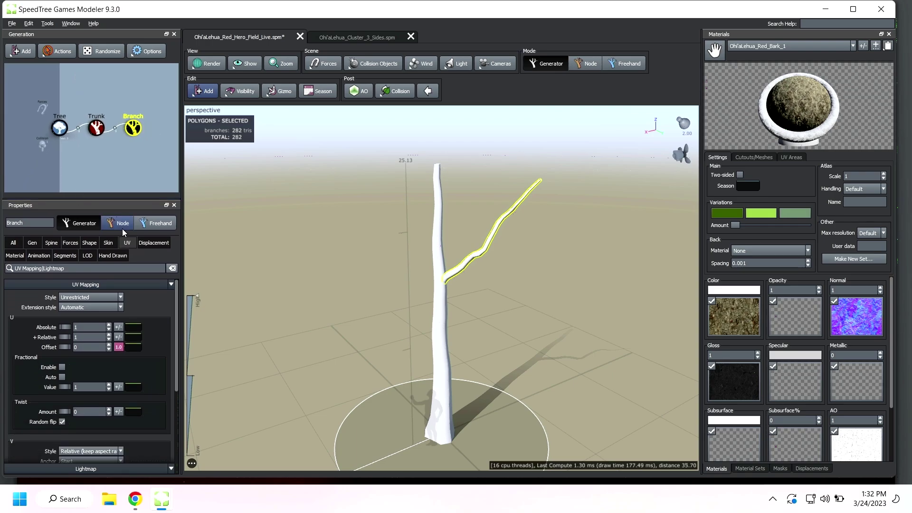
left_click(32, 242)
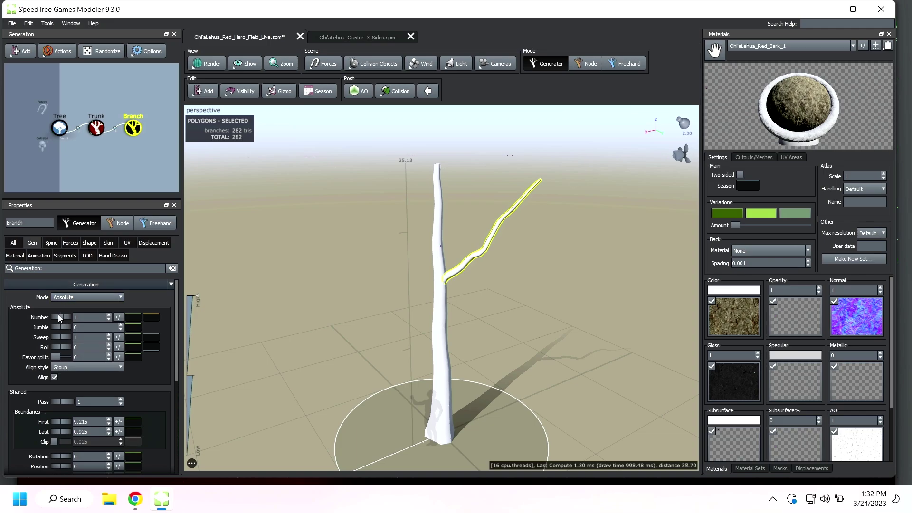
left_click_drag(58, 316, 70, 317)
scroll(75, 317, "up", 1)
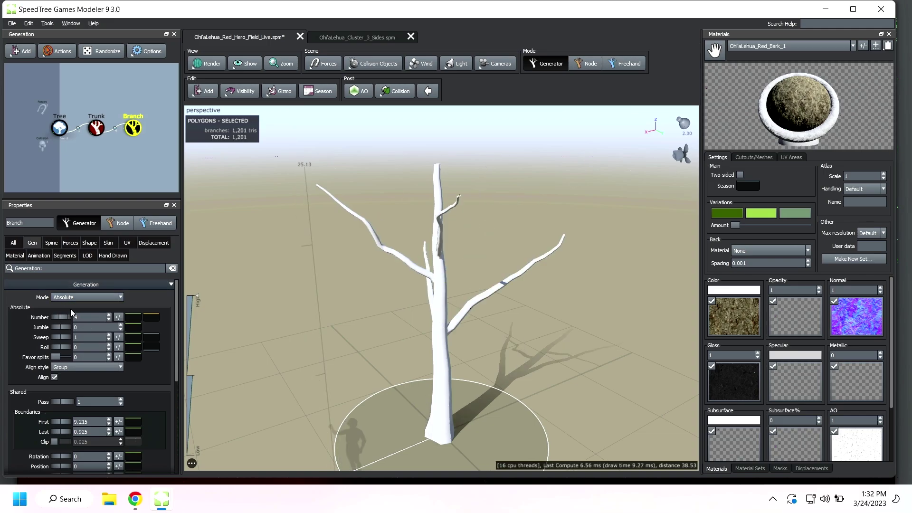
left_click(73, 297)
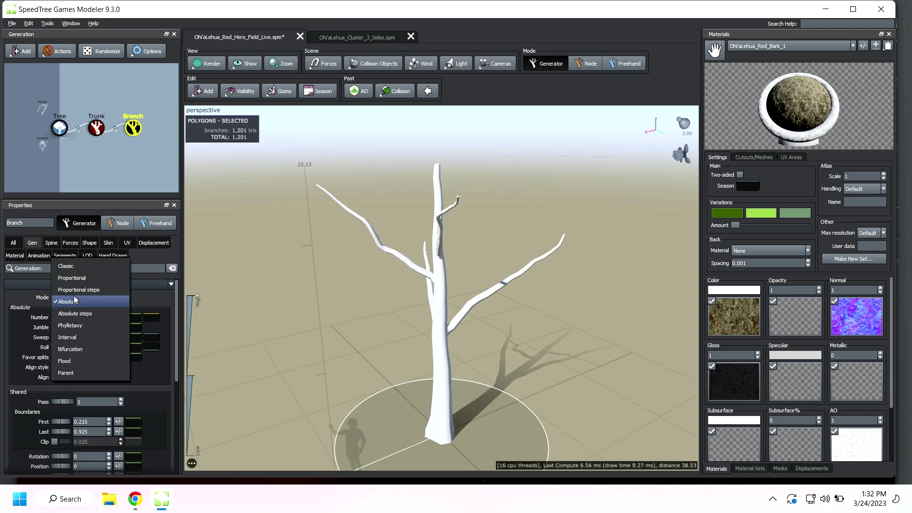
left_click(68, 334)
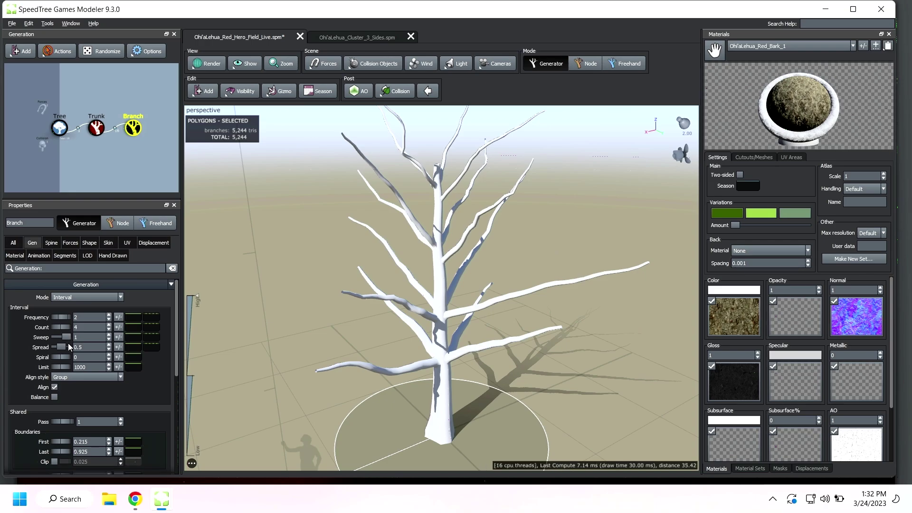
Step: Give the branch Spiral a 0.44 random variance and settle Frequency at 2.09
left_click_drag(58, 318, 101, 319)
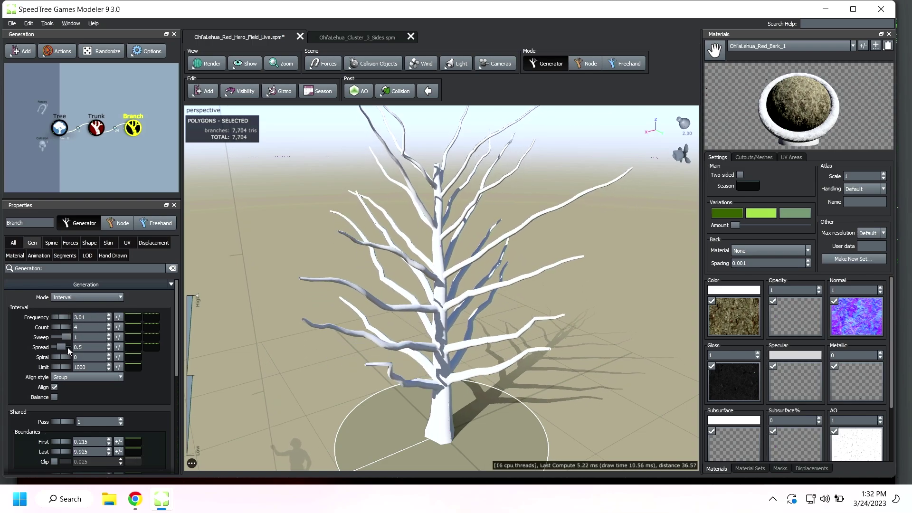
left_click(118, 356)
left_click_drag(175, 374, 200, 373)
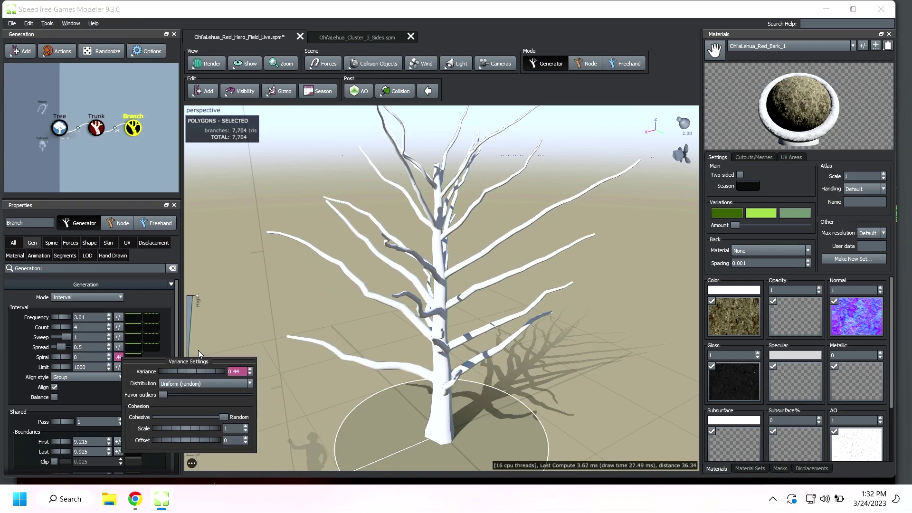
left_click(54, 318)
left_click_drag(54, 321, 47, 321)
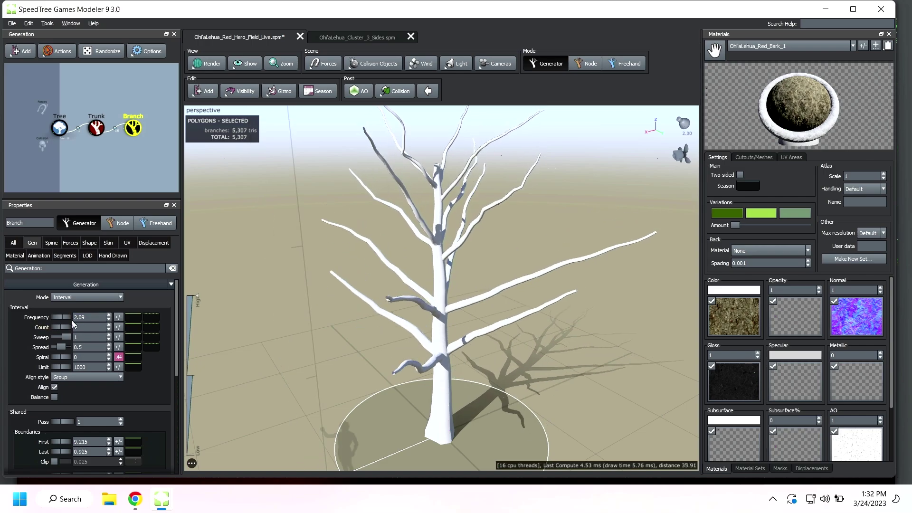
left_click_drag(273, 317, 264, 319)
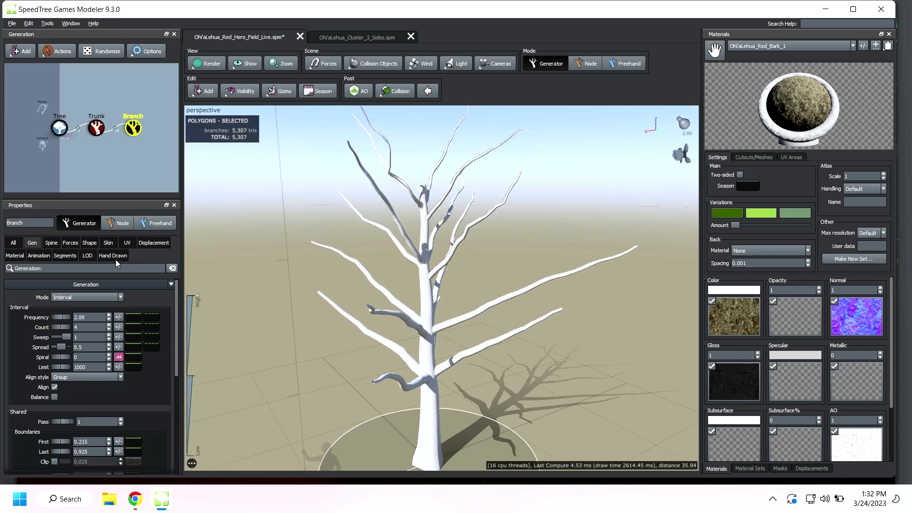
left_click(88, 118, "ctrl")
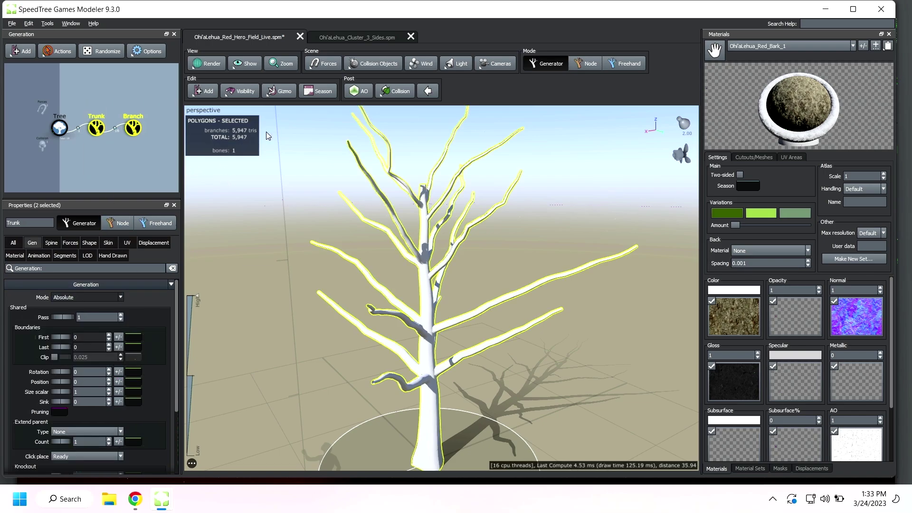
Step: Display the tree textured with a wireframe overlay
left_click(205, 64)
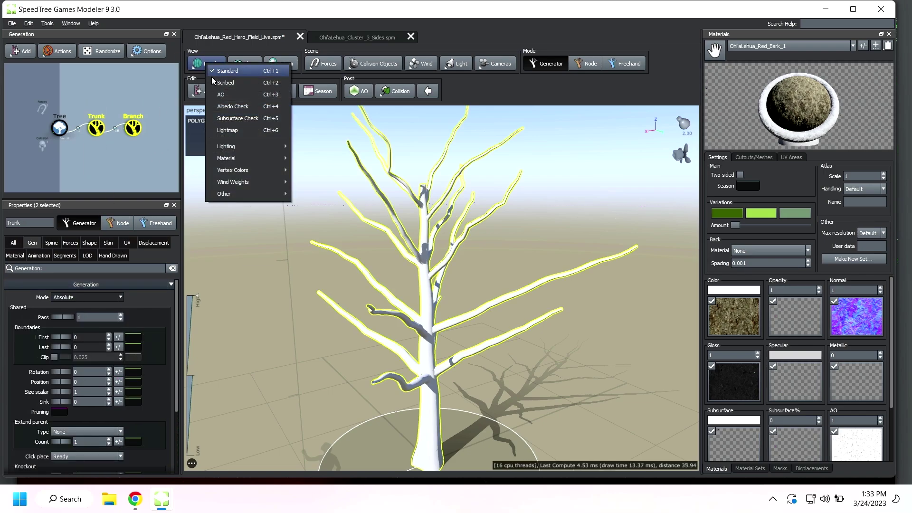
left_click(221, 84)
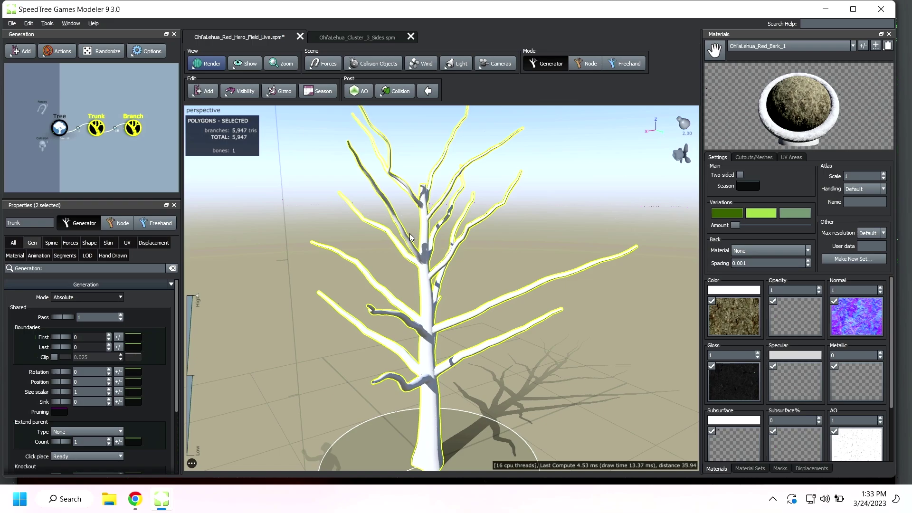
key("w")
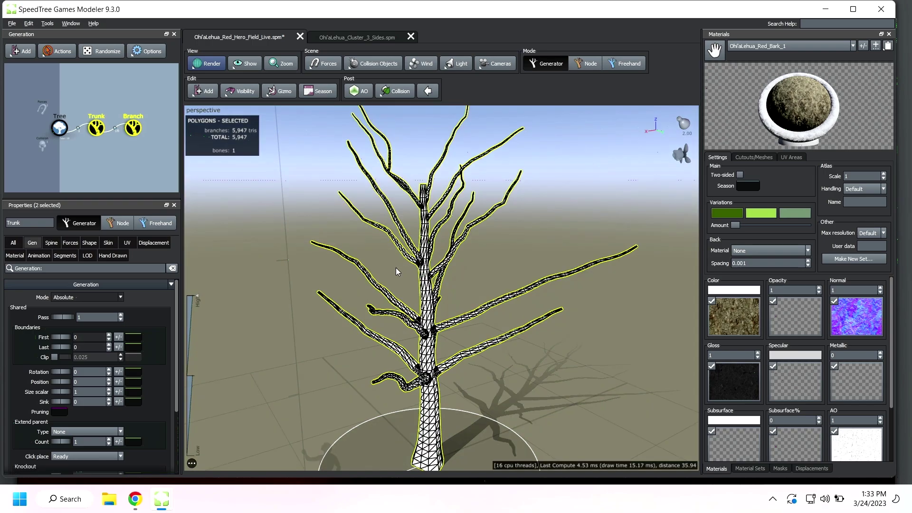
Step: Raise the branch Segments Optimization slider so the tree drops to 4,715 triangles
left_click(459, 328)
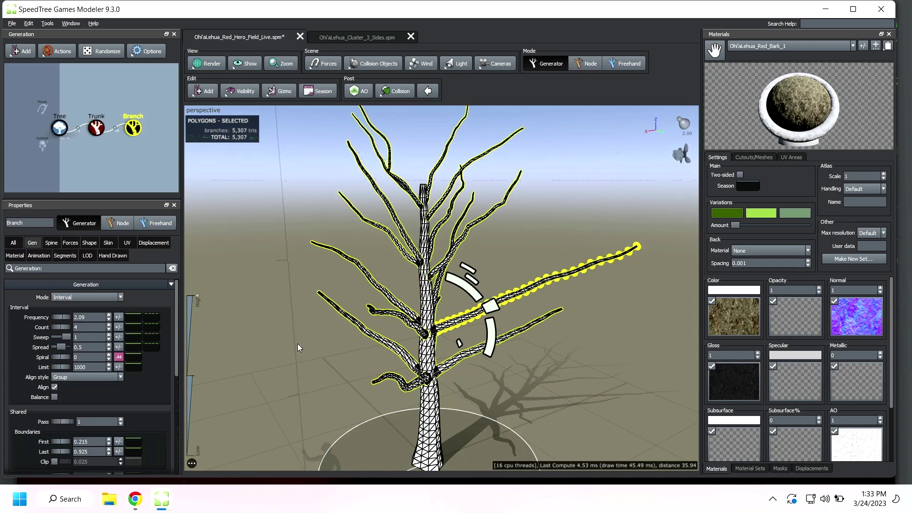
left_click(63, 256)
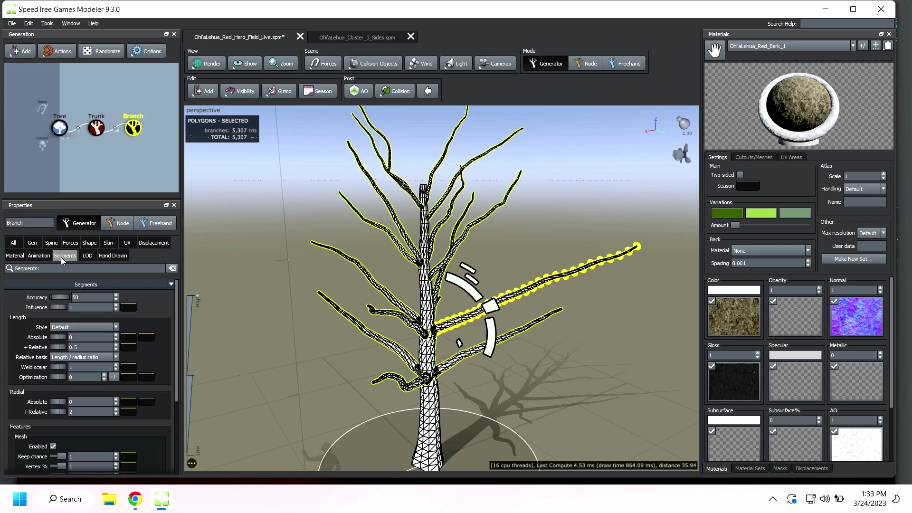
left_click_drag(53, 378, 74, 374)
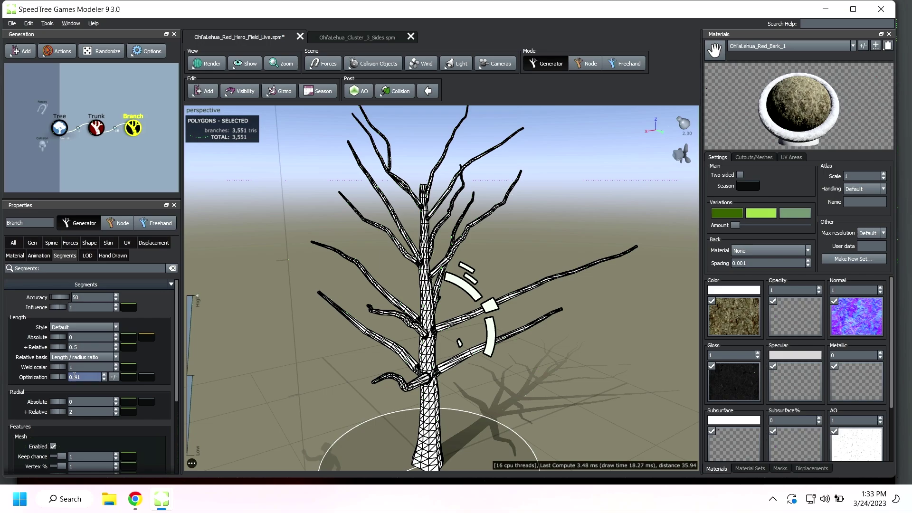
left_click(310, 299)
scroll(310, 300, "down", 5)
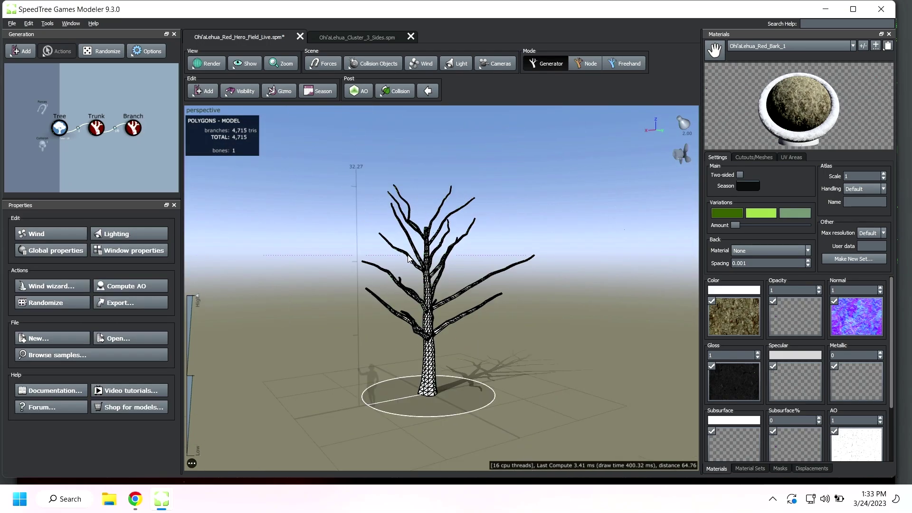
Step: Widen the branch Spine panel and add a slight random variance to Gravity
left_click(32, 243)
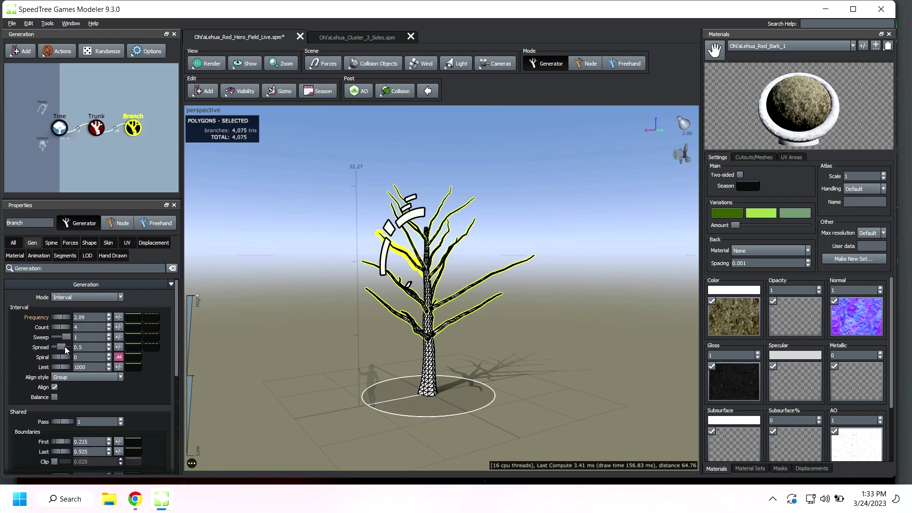
scroll(72, 368, "down", 3)
scroll(69, 380, "down", 1)
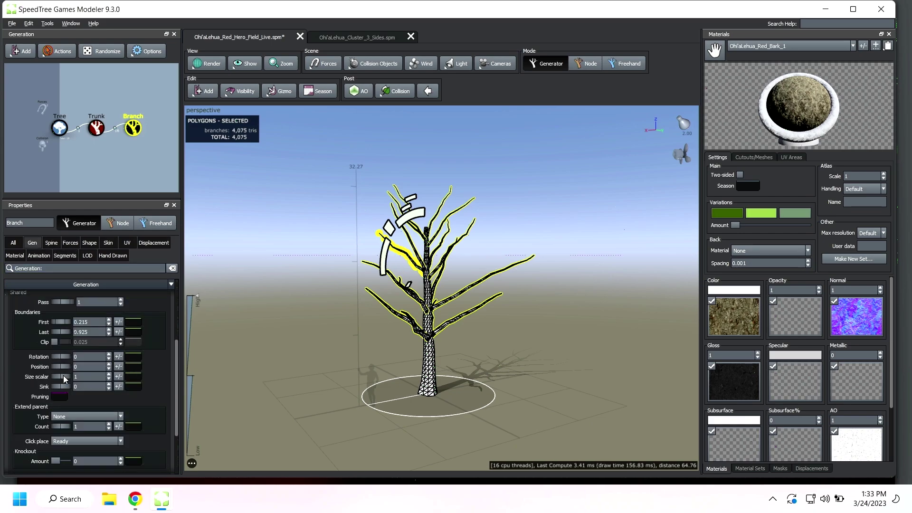
left_click(51, 243)
scroll(85, 342, "down", 3)
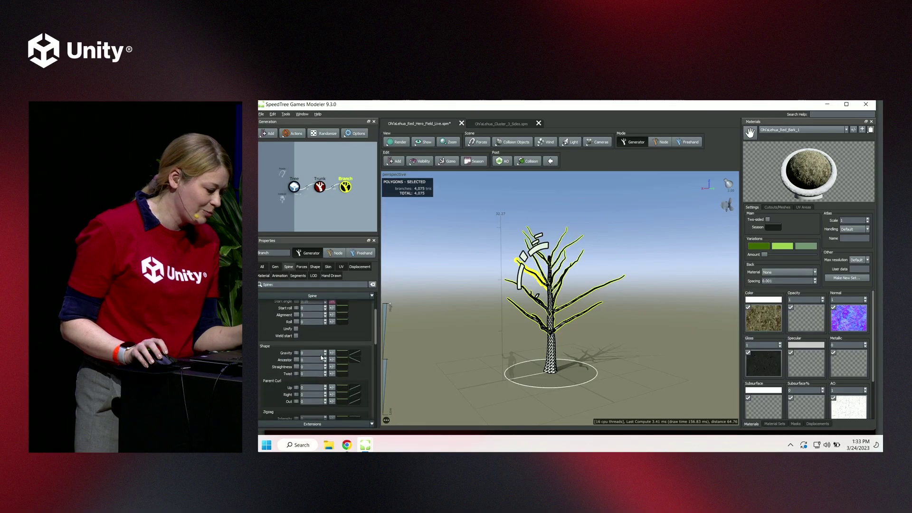
scroll(318, 336, "up", 2)
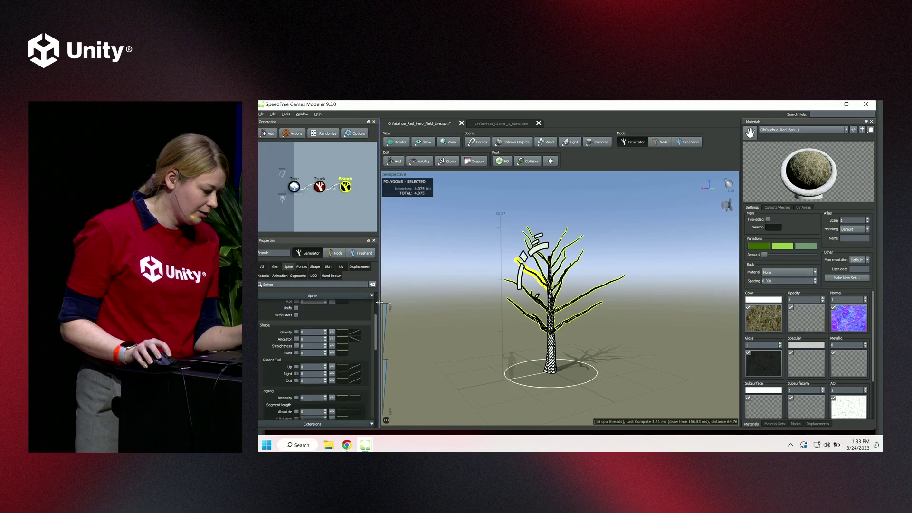
left_click_drag(380, 305, 430, 305)
left_click(383, 331)
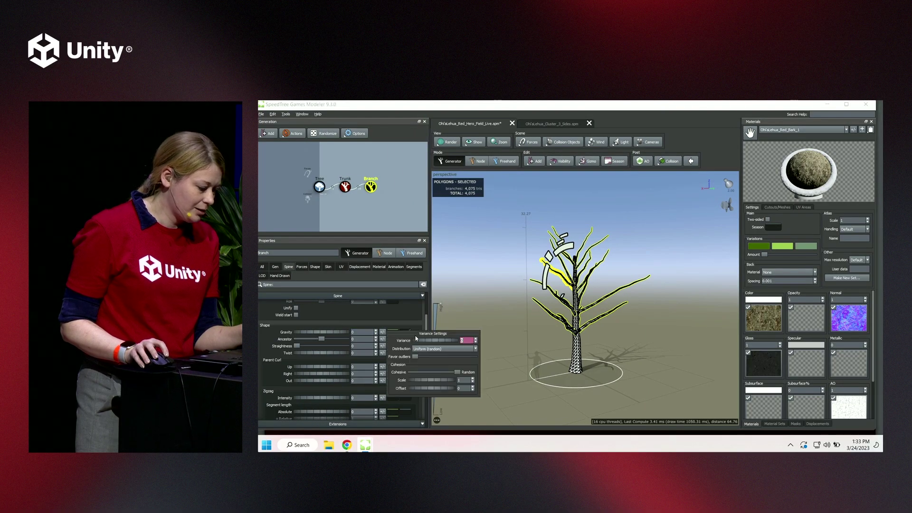
left_click_drag(416, 340, 439, 342)
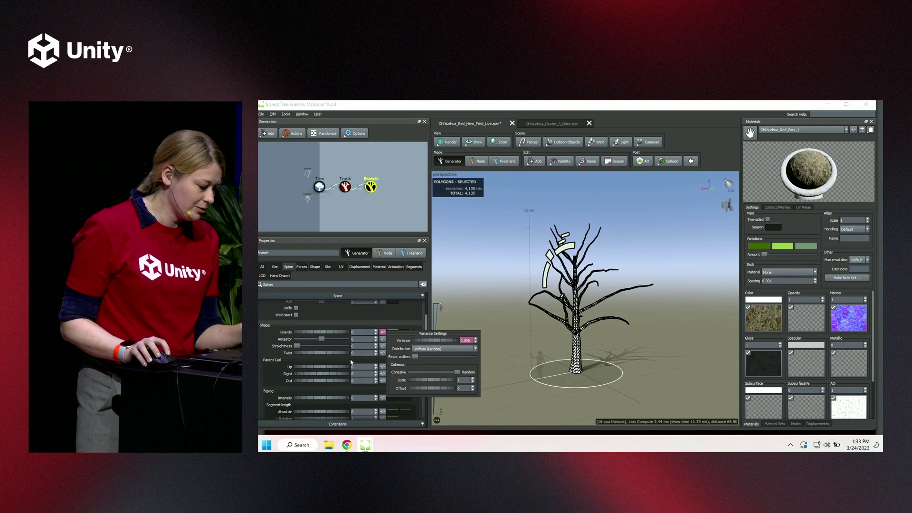
Step: Add a small random variance to Parent Curl Up, bringing the tree to 4,233 triangles
scroll(323, 356, "down", 3)
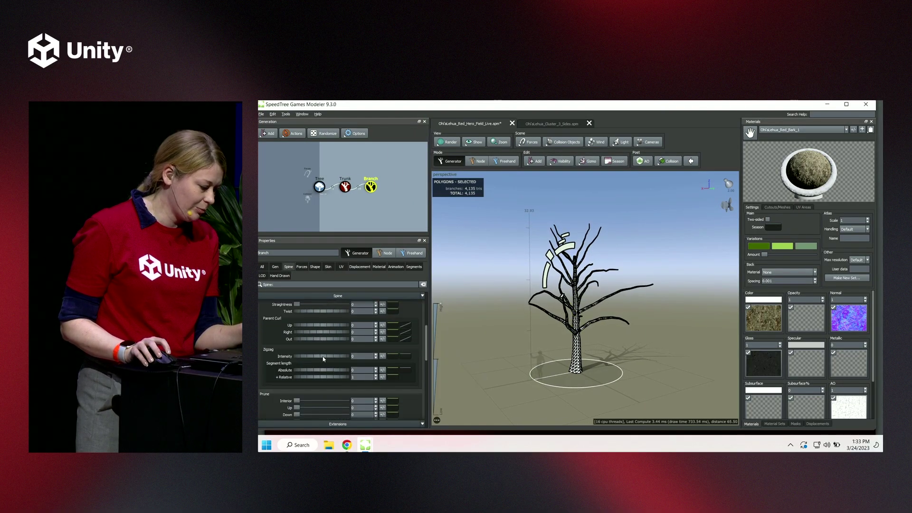
left_click(382, 325)
left_click_drag(414, 339, 439, 336)
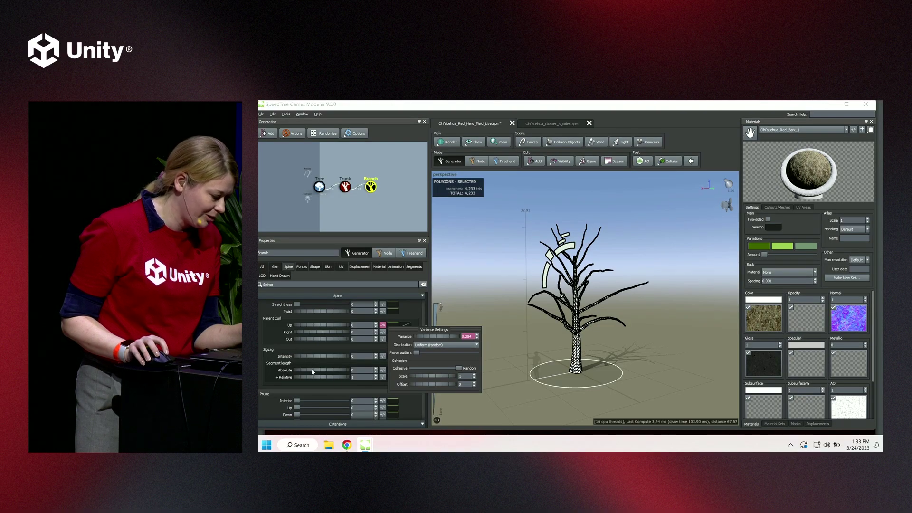
scroll(300, 355, "up", 5)
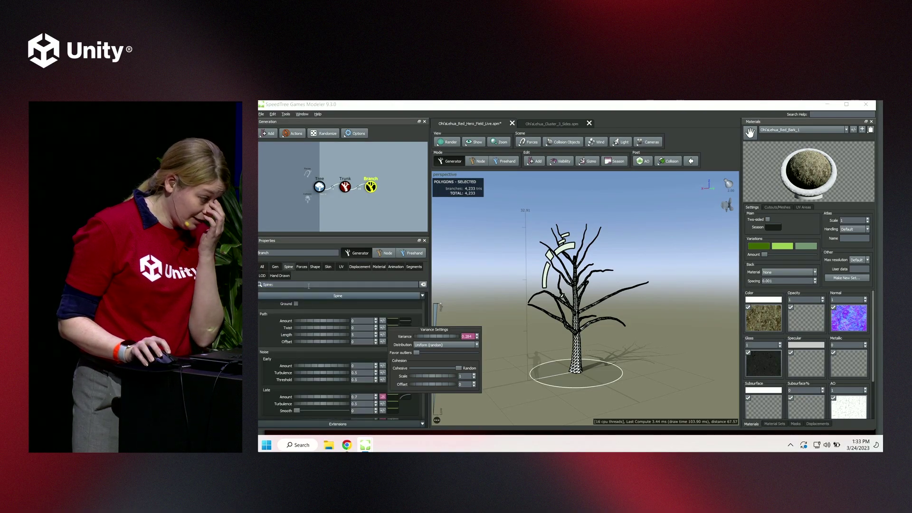
left_click(348, 190)
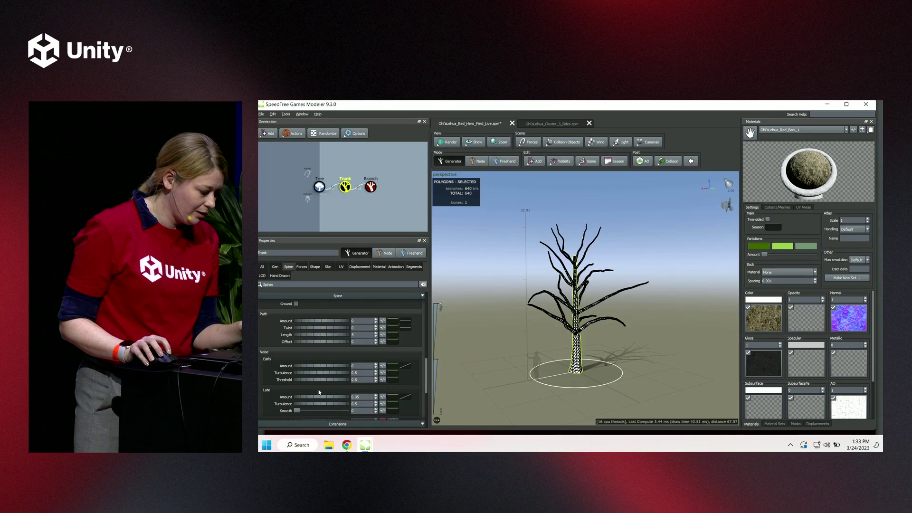
Step: Raise the trunk's Spine Late Noise Amount to 3.62 and inspect the gnarled result
left_click_drag(315, 396, 401, 420)
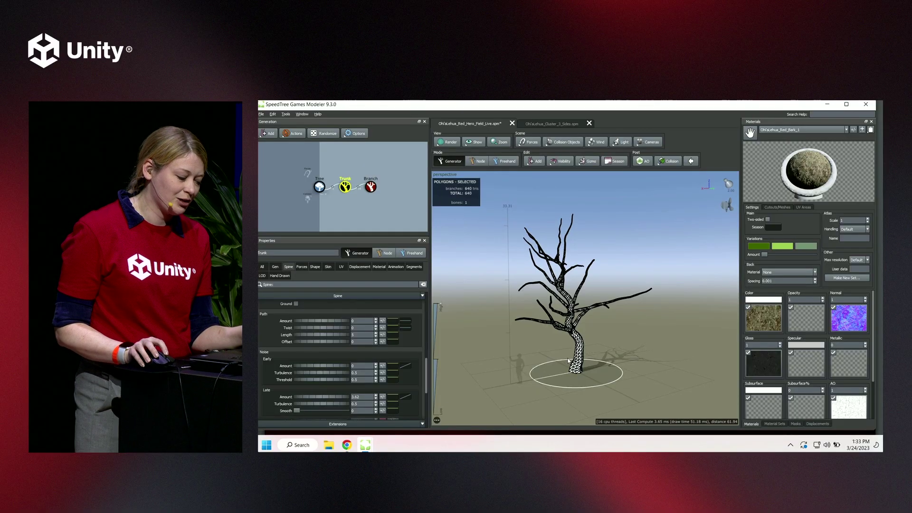
left_click_drag(568, 359, 553, 350)
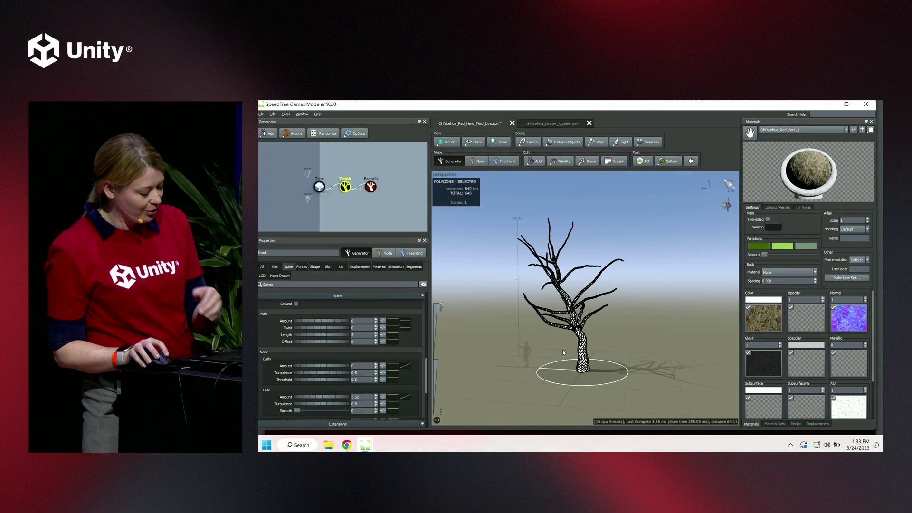
left_click_drag(562, 349, 585, 354)
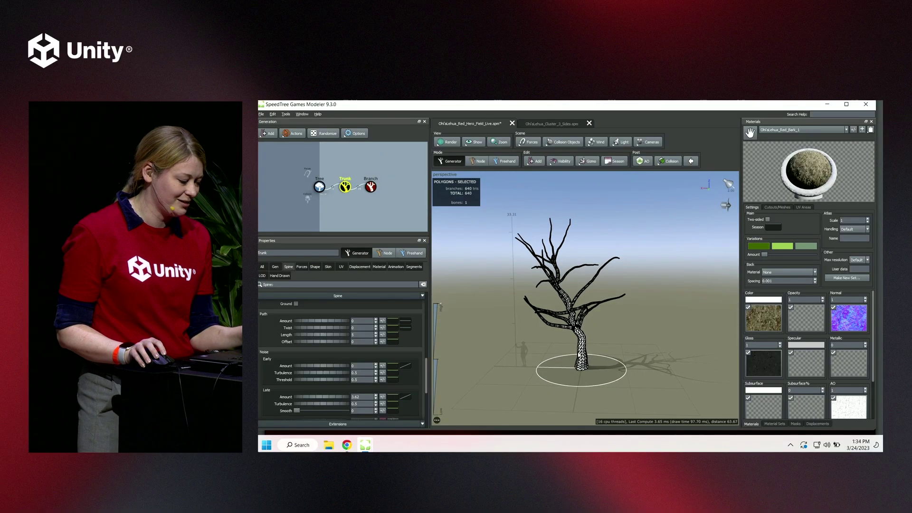
scroll(412, 365, "down", 3)
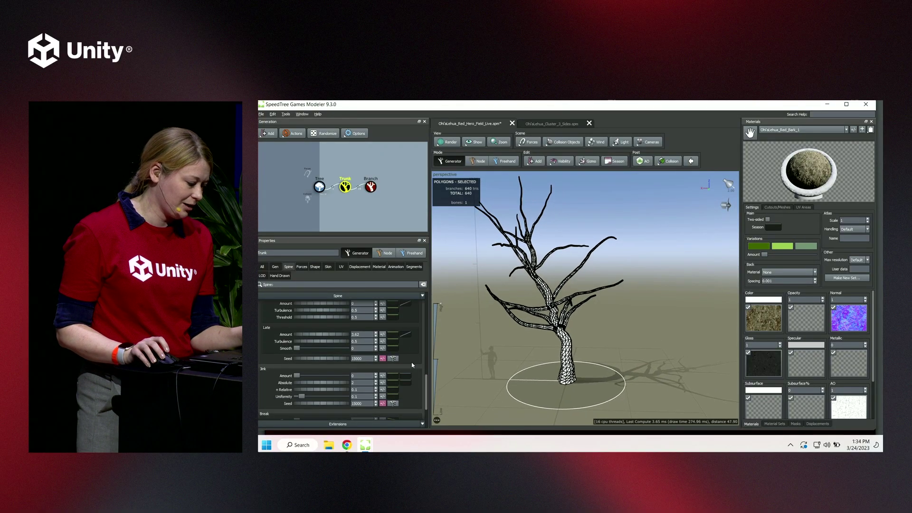
left_click(403, 335)
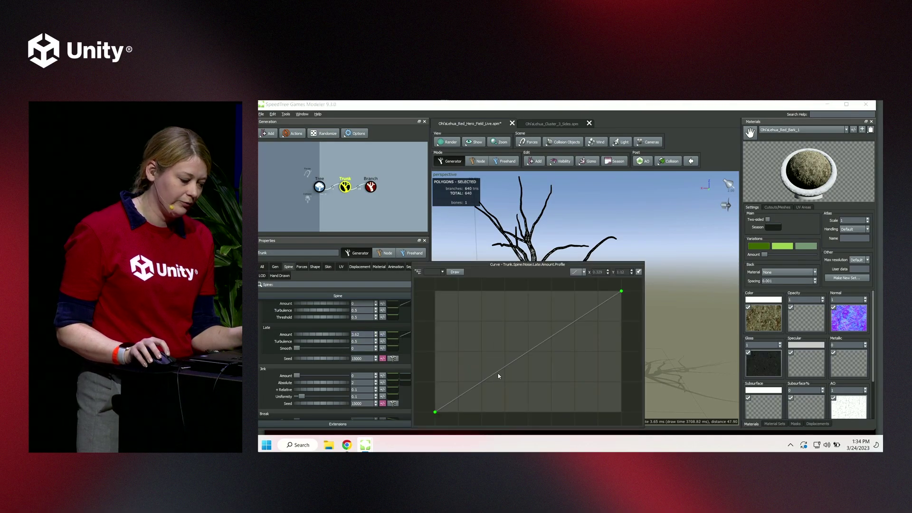
Step: Reshape the Late Amount curve to peak low on the trunk and set Late Smooth to about 0.42
left_click_drag(497, 265, 331, 217)
left_click_drag(338, 320, 321, 276)
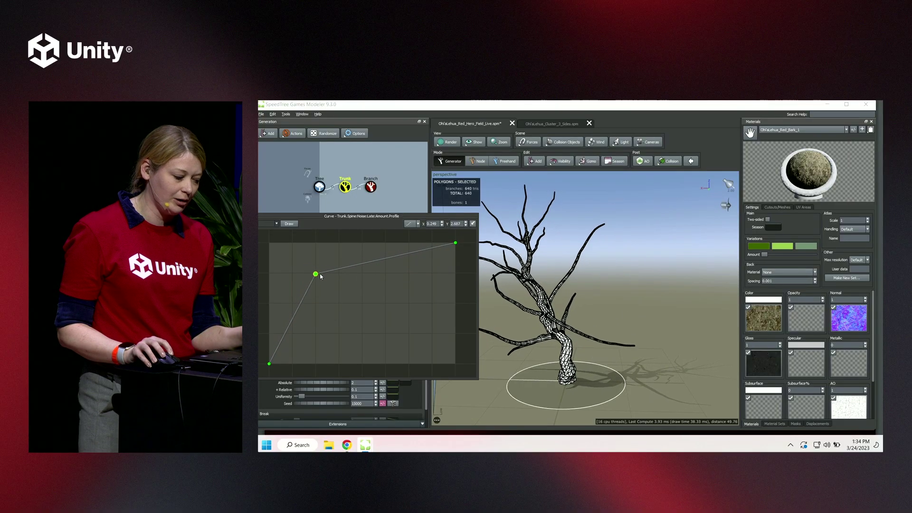
left_click_drag(456, 246, 511, 346)
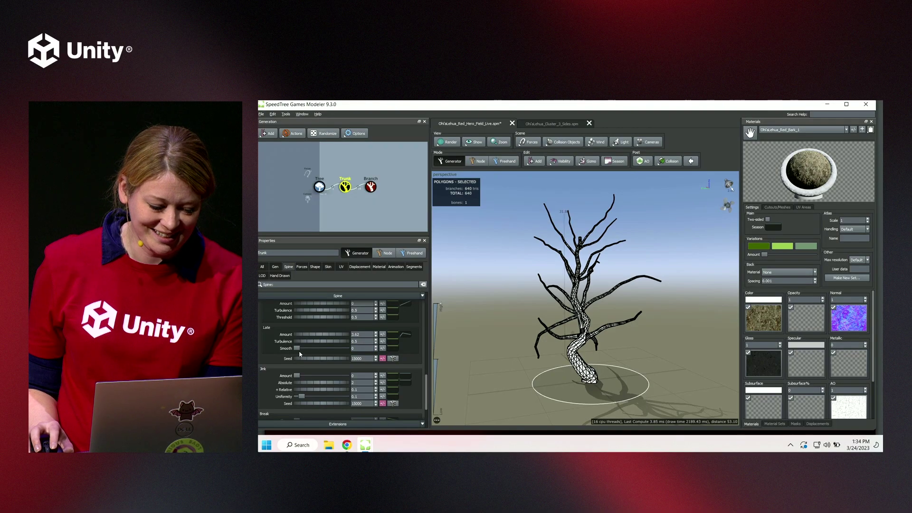
left_click_drag(297, 348, 323, 352)
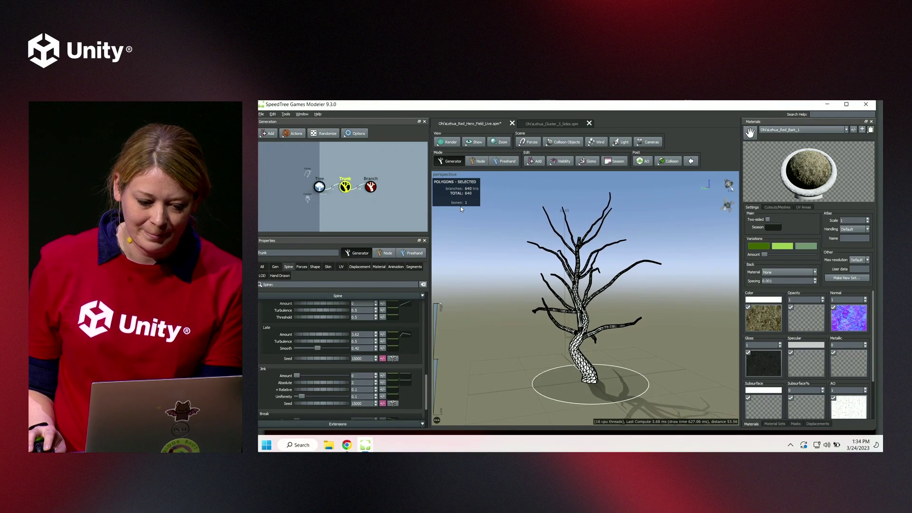
left_click(449, 143)
Step: Switch to fully shaded rendering and keep the trunk's OhiaLehua_Red_Bark_1 material unchanged
left_click(475, 171)
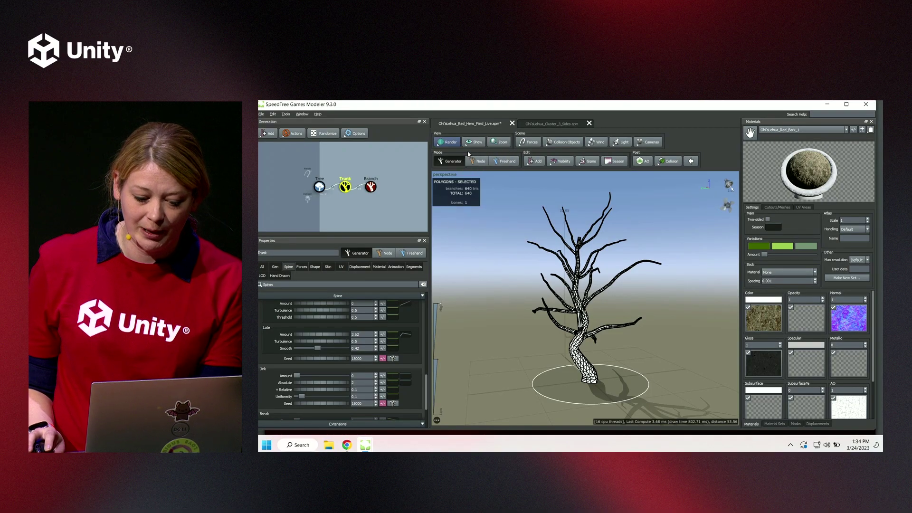
left_click_drag(569, 309, 628, 300)
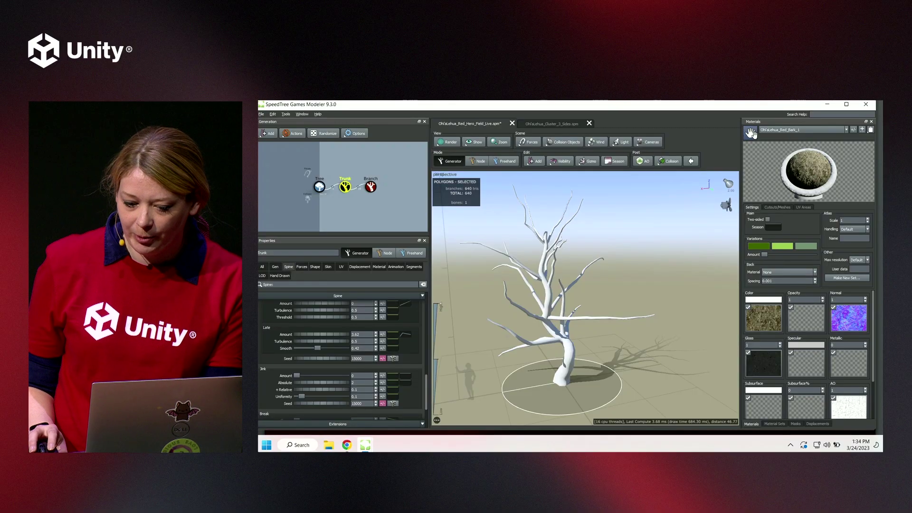
left_click(378, 266)
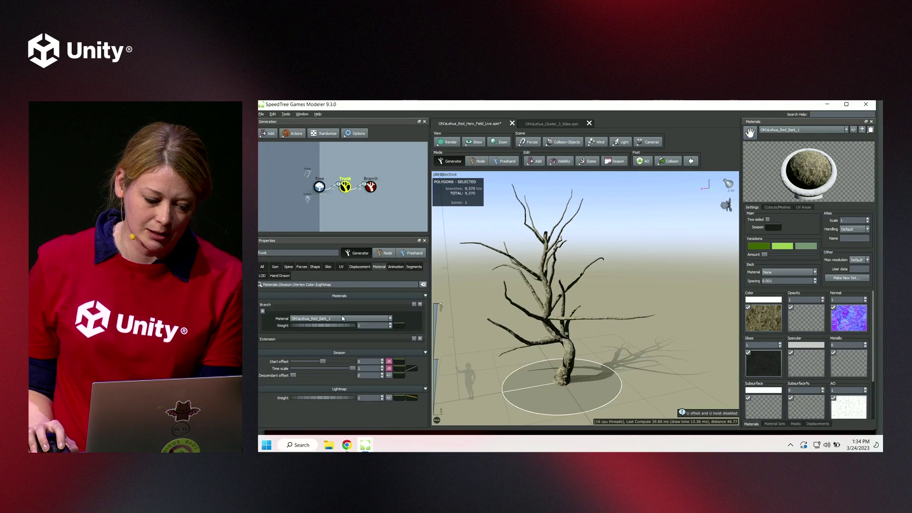
left_click(342, 318)
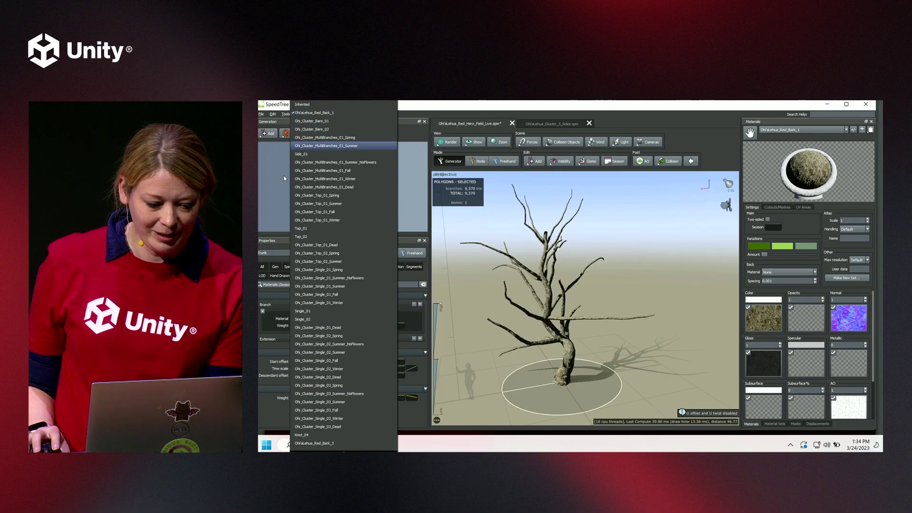
key("Escape")
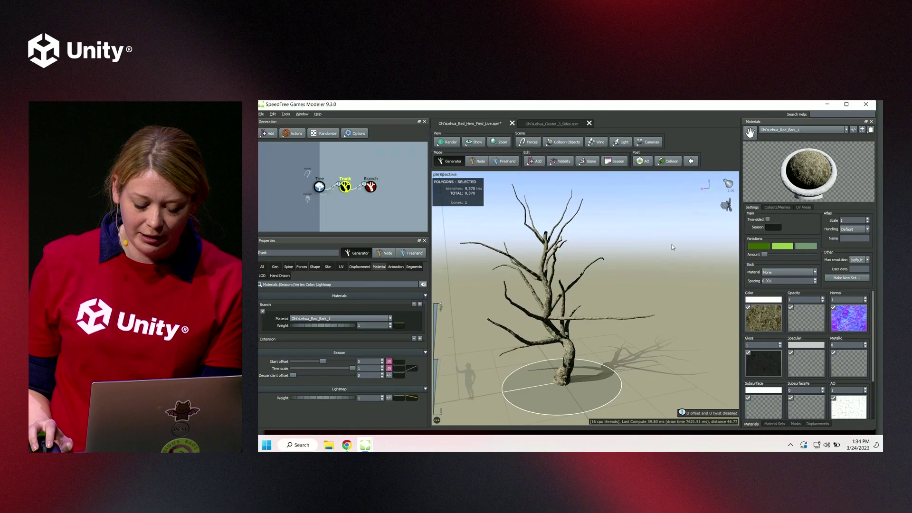
left_click(637, 281)
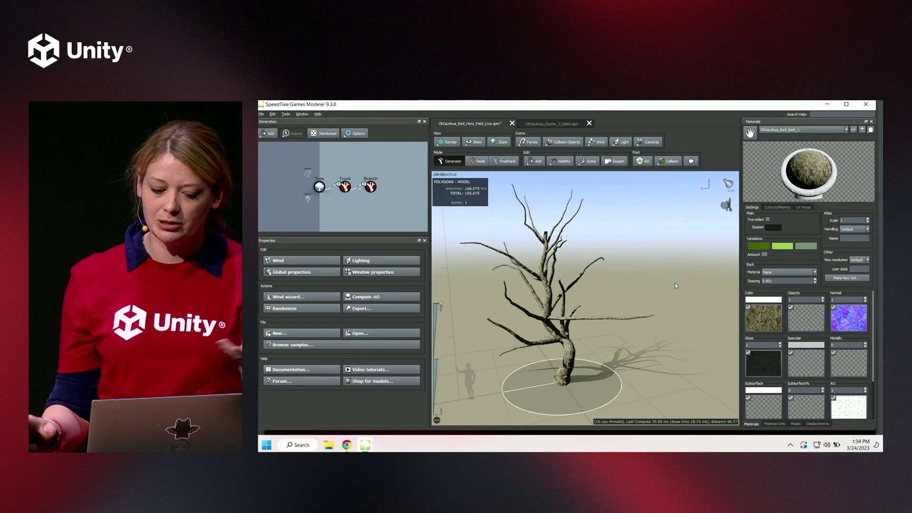
Step: Look over the leaf cluster document, then return to Ohi'aLehua_Red_Hero_Field_Live.spm without exporting
left_click(548, 122)
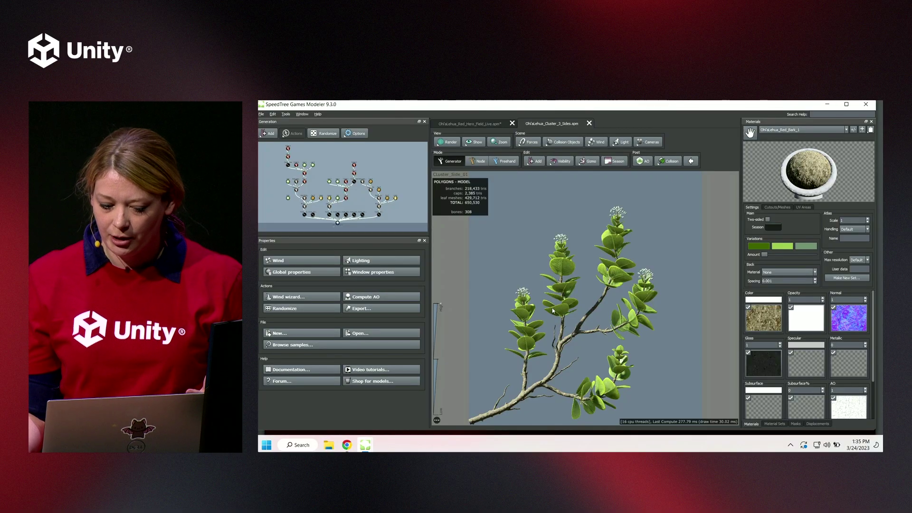
left_click(567, 271)
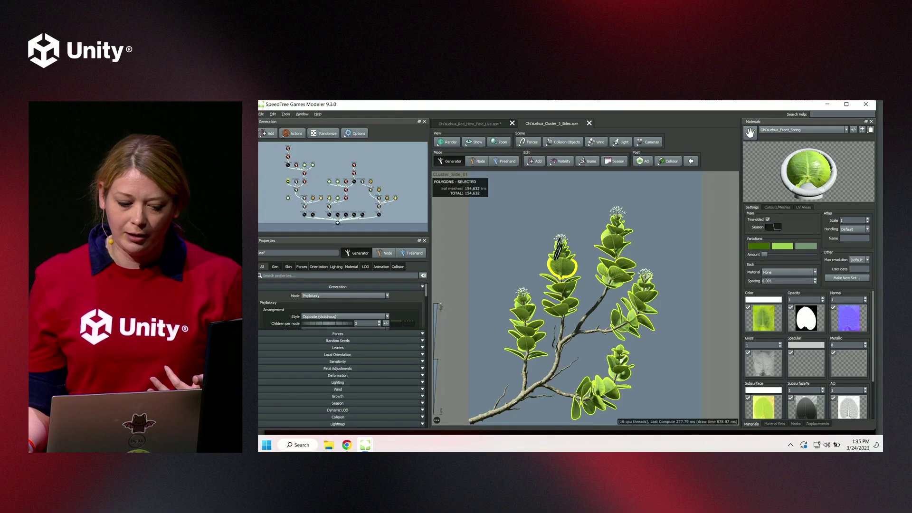
left_click(260, 114)
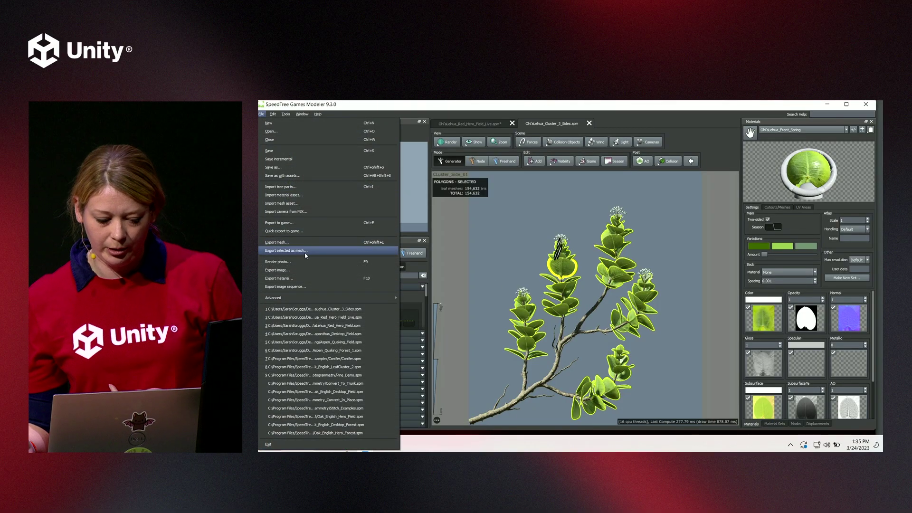
left_click(454, 129)
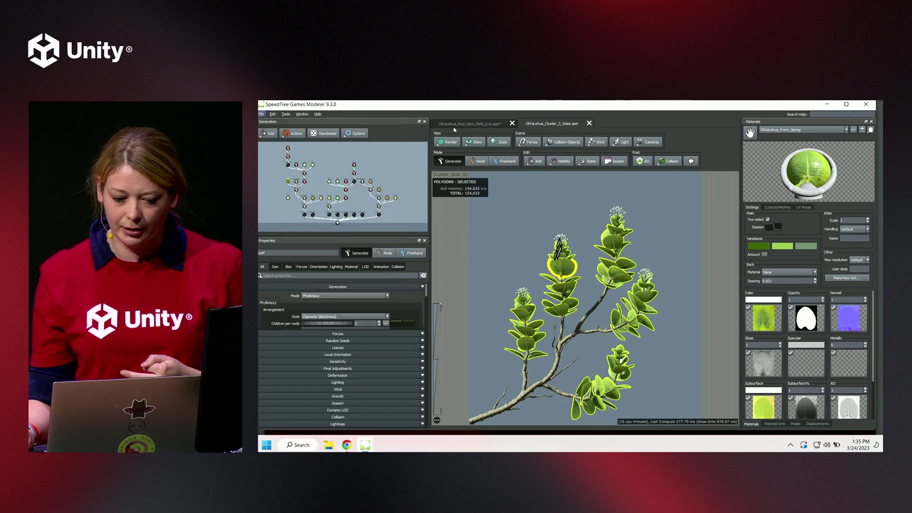
left_click(453, 127)
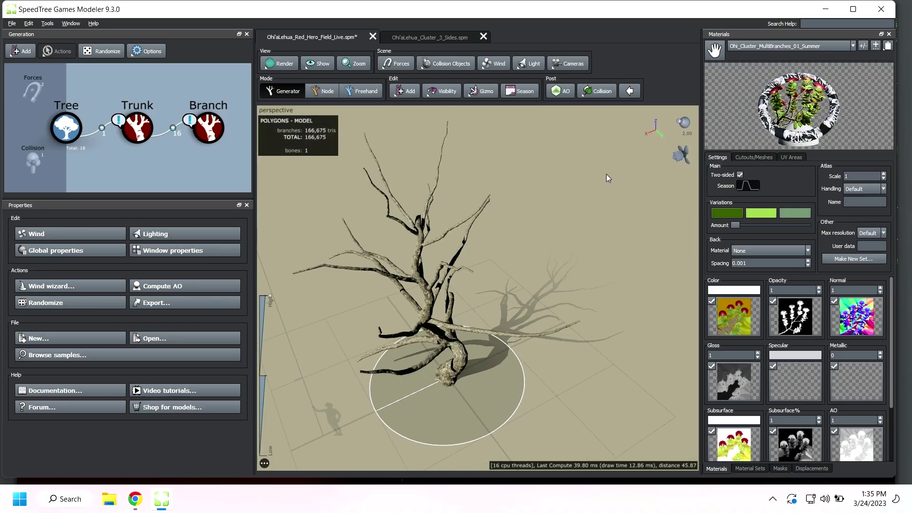
Step: Show the Ohi_Cluster_Bare_02 material and add a Branch 2 level under Branch
left_click(819, 48)
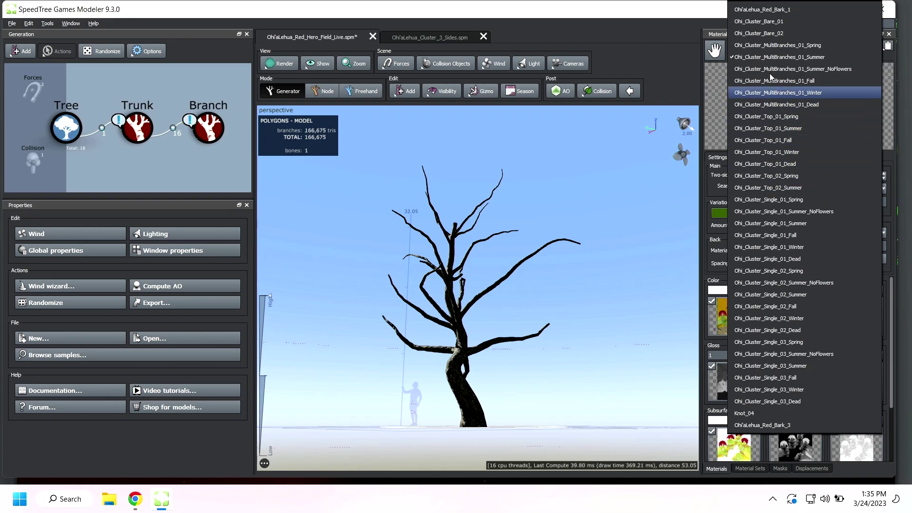
left_click(759, 33)
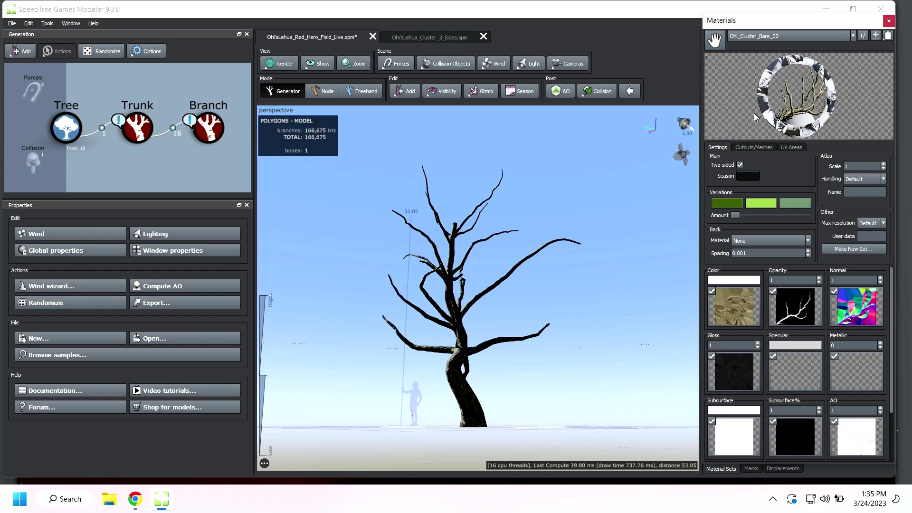
left_click(214, 128)
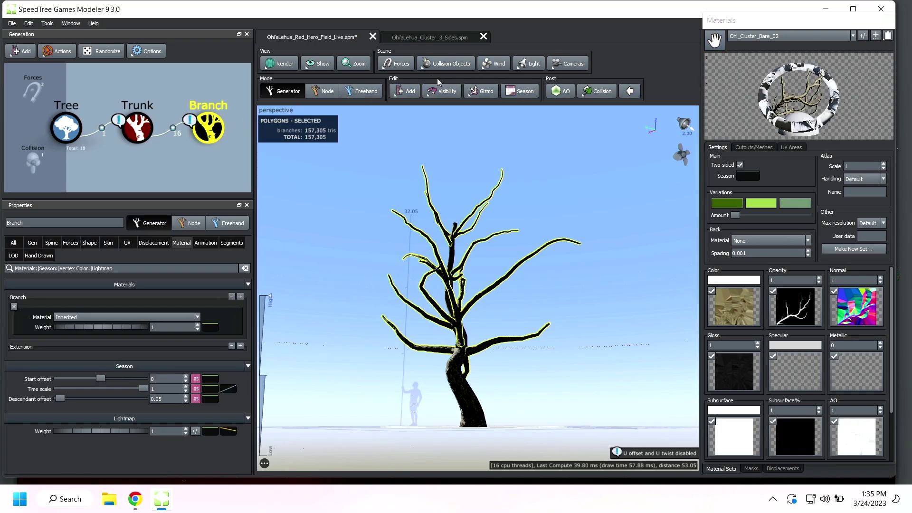
left_click(404, 91)
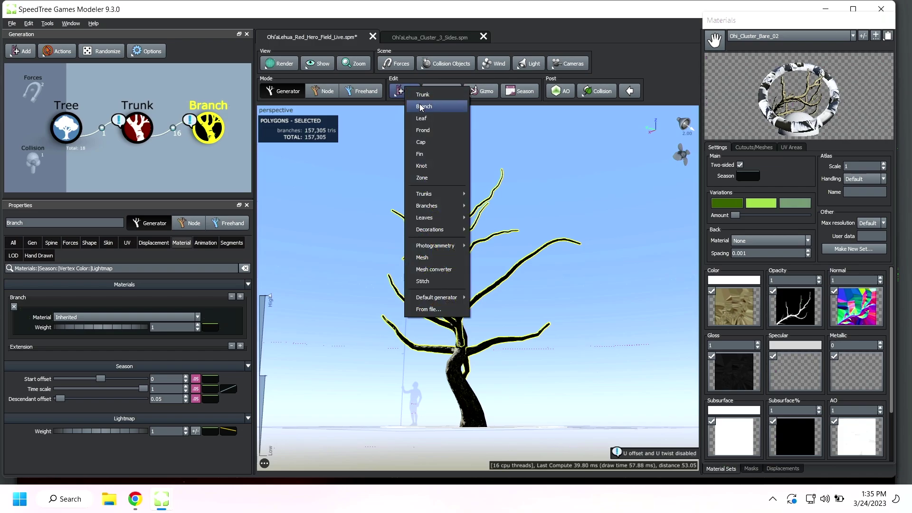
left_click(422, 107)
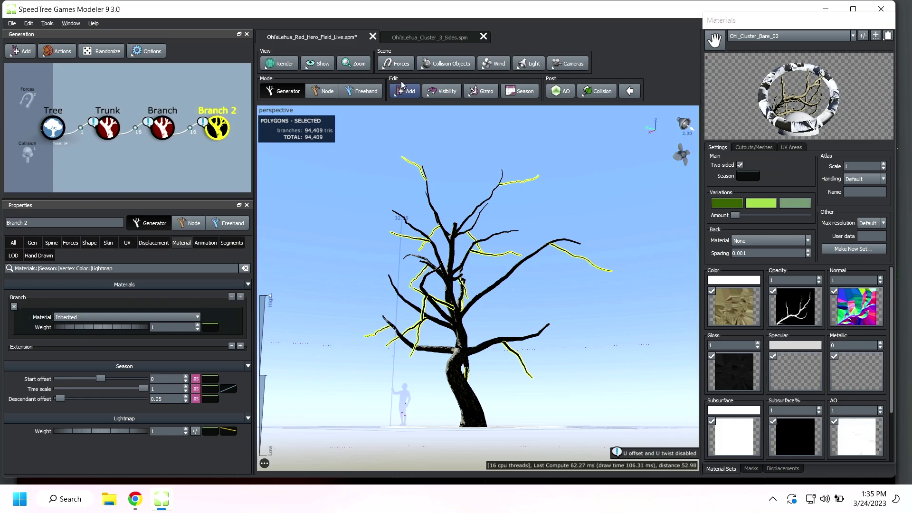
Step: Add a Frond generator on Branch 2 and select Branch 2
left_click(394, 95)
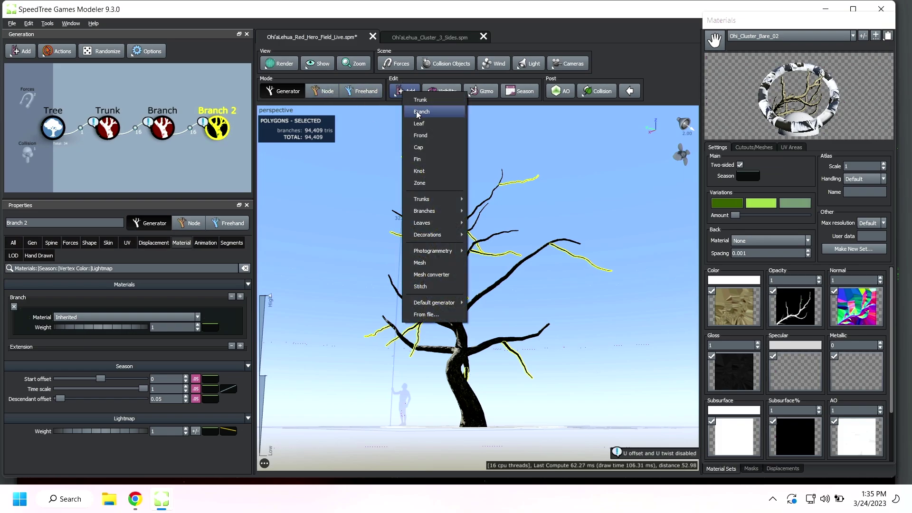
left_click(421, 138)
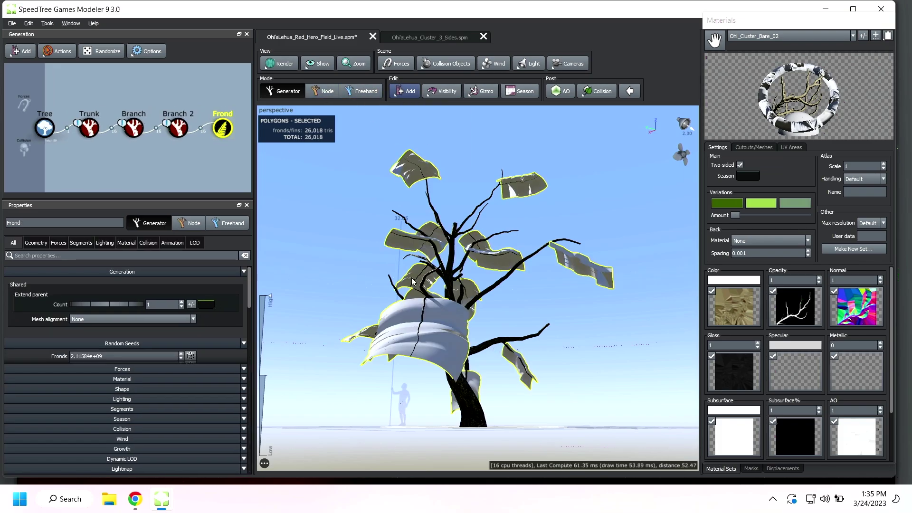
left_click_drag(412, 281, 411, 326)
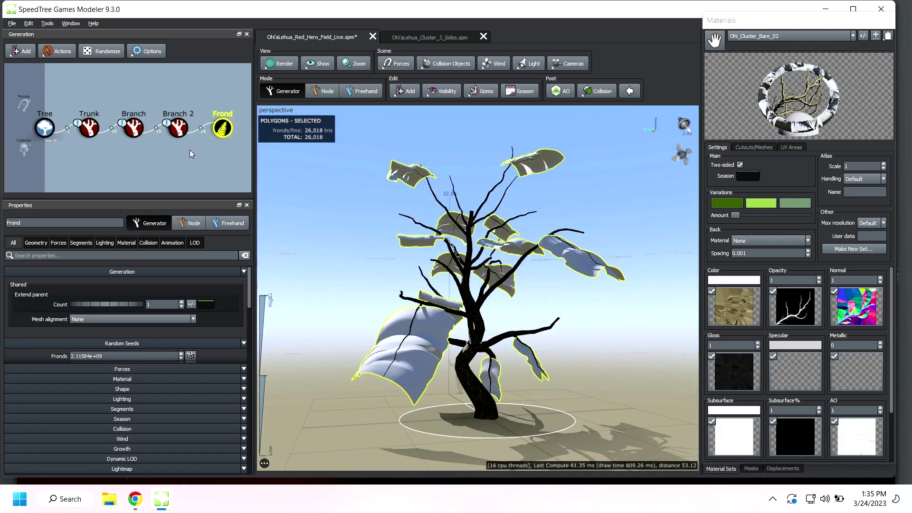
left_click(180, 132)
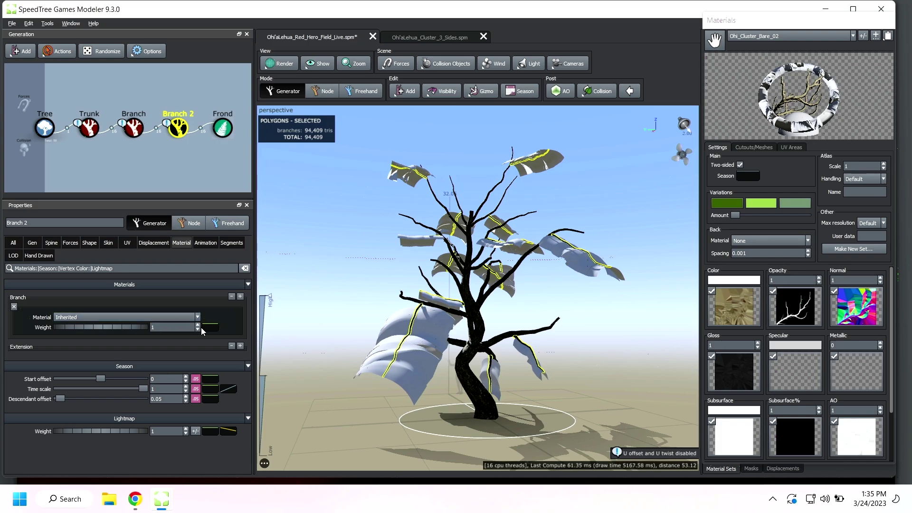
Step: Assign the Ohi_Cluster_Bare_01 material to the Frond generator to show bare twig cards
left_click(409, 339)
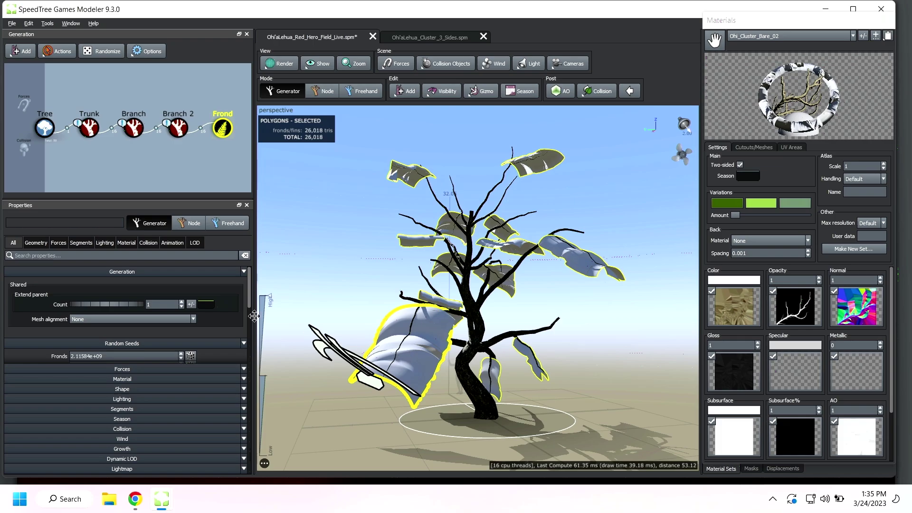
left_click(126, 243)
left_click(100, 305)
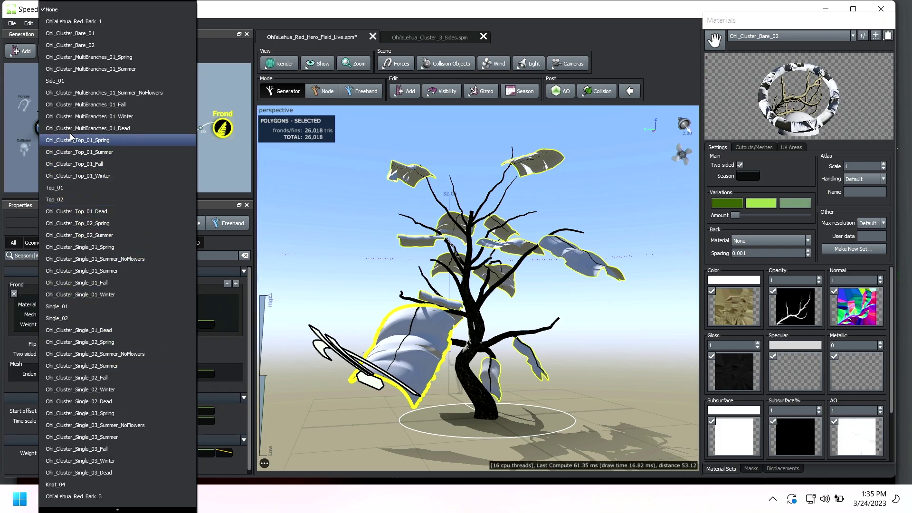
left_click(74, 34)
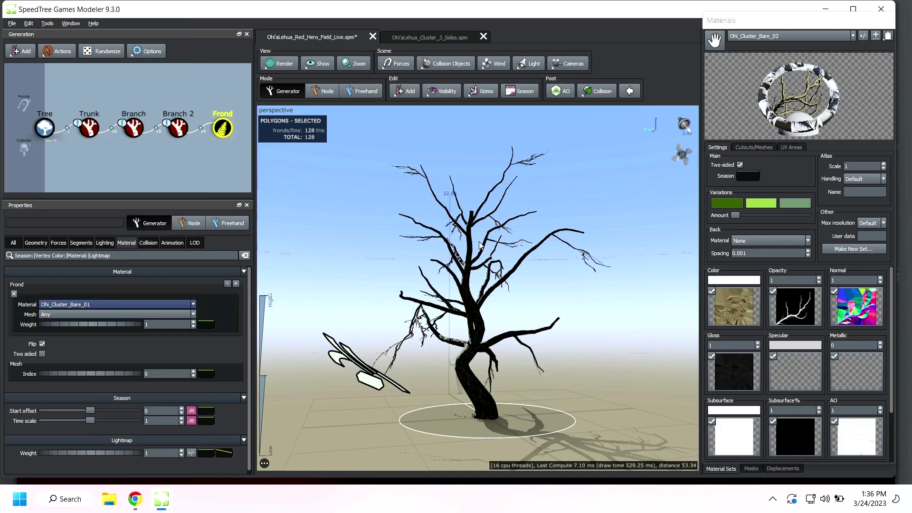
left_click_drag(480, 245, 440, 295)
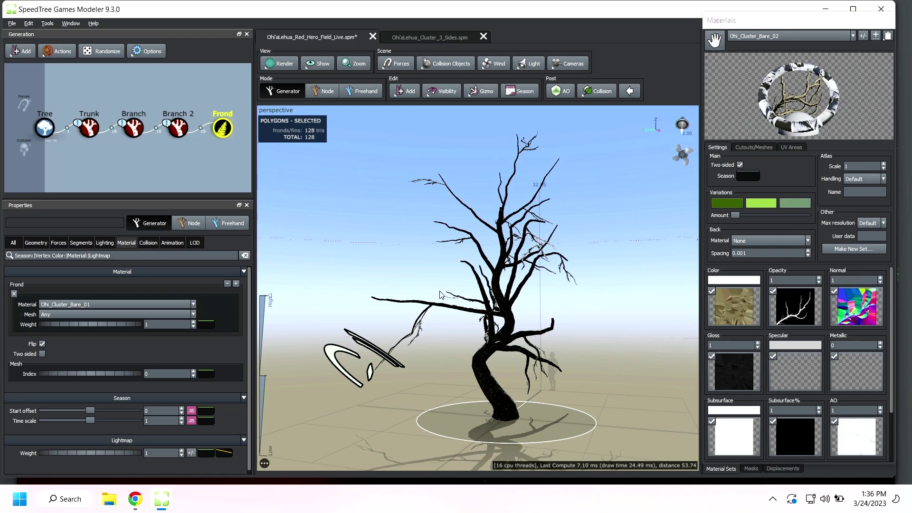
left_click(417, 326)
left_click_drag(416, 326, 451, 338)
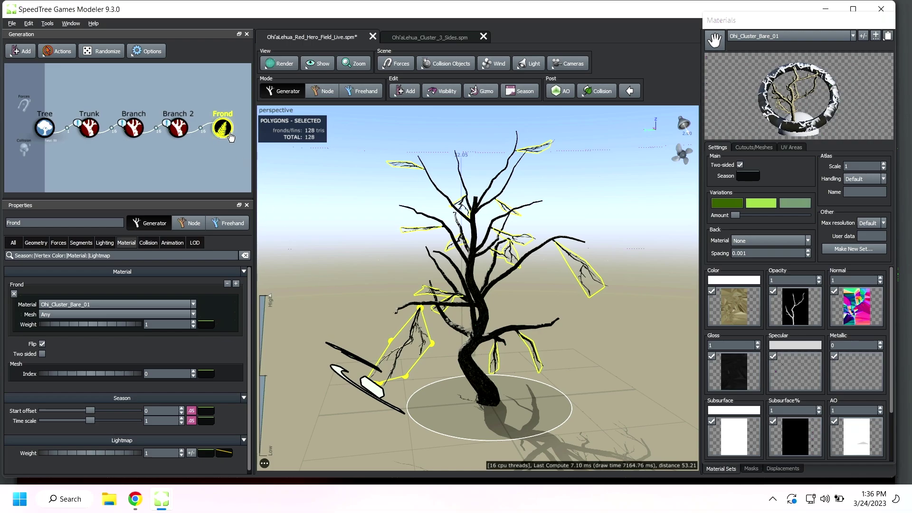
Step: Set Branch 2's skin type to Spine only
left_click(178, 128)
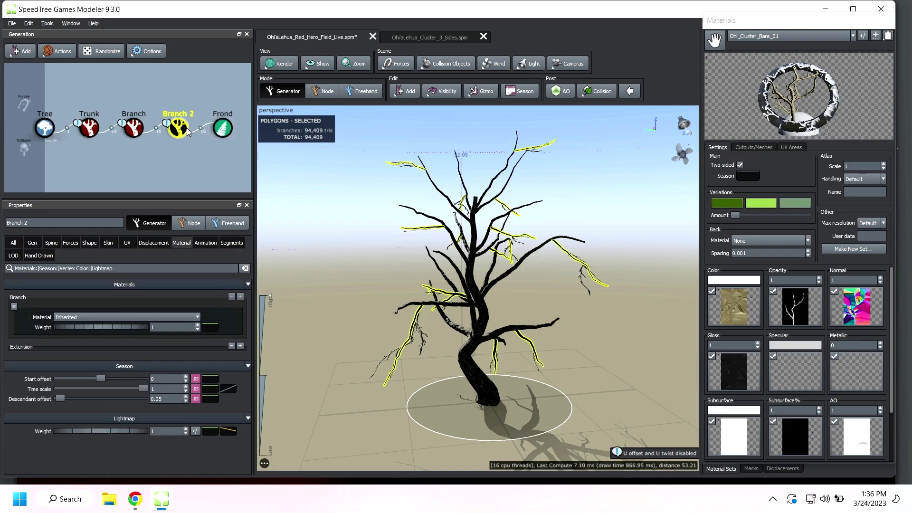
left_click(108, 243)
left_click(95, 303)
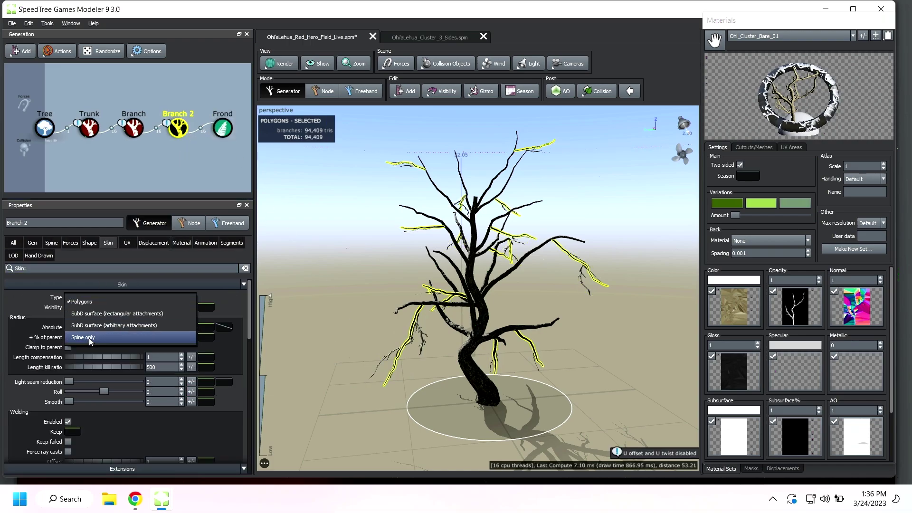
left_click(91, 340)
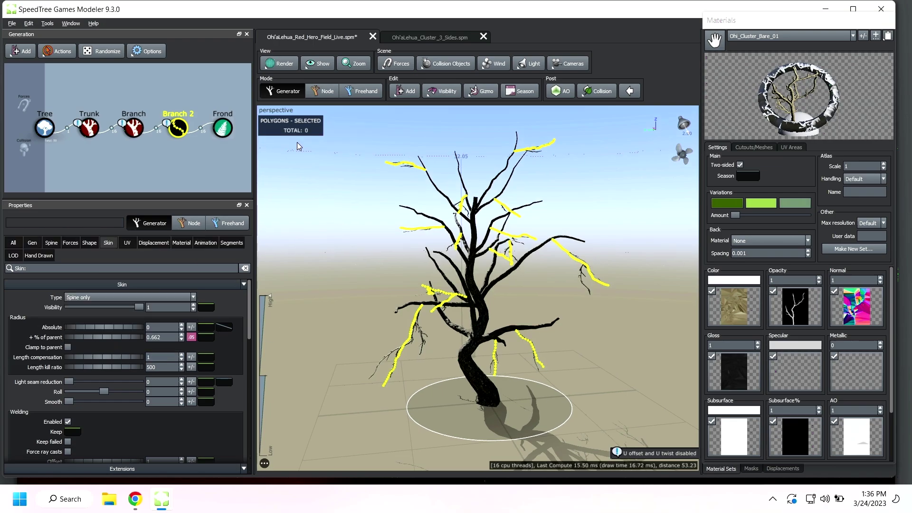
left_click_drag(304, 155, 291, 127)
left_click_drag(403, 238, 380, 244)
Step: Raise Branch 2's generation number from 1 to 3
left_click(56, 244)
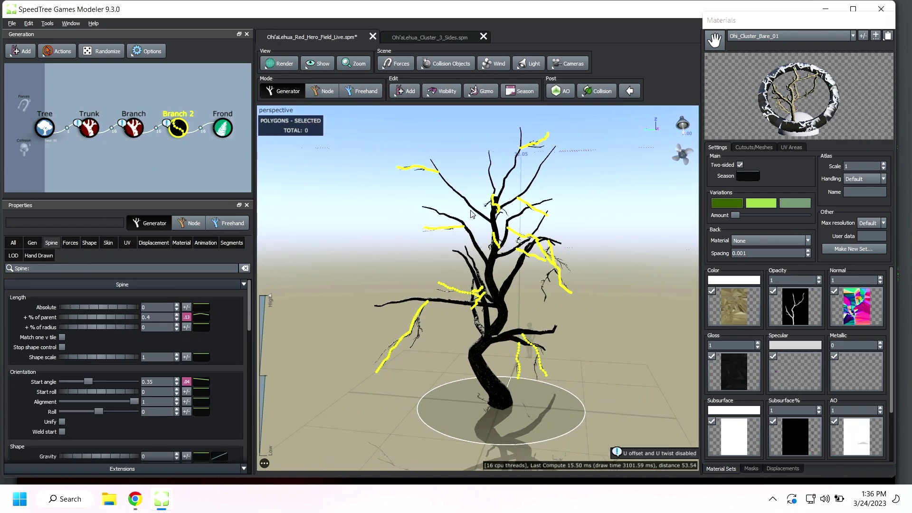
left_click(35, 246)
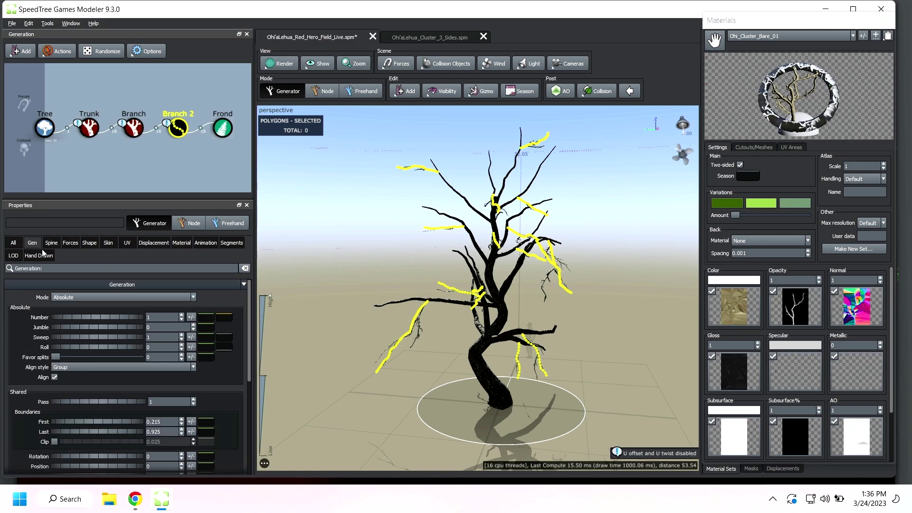
left_click_drag(96, 315, 122, 315)
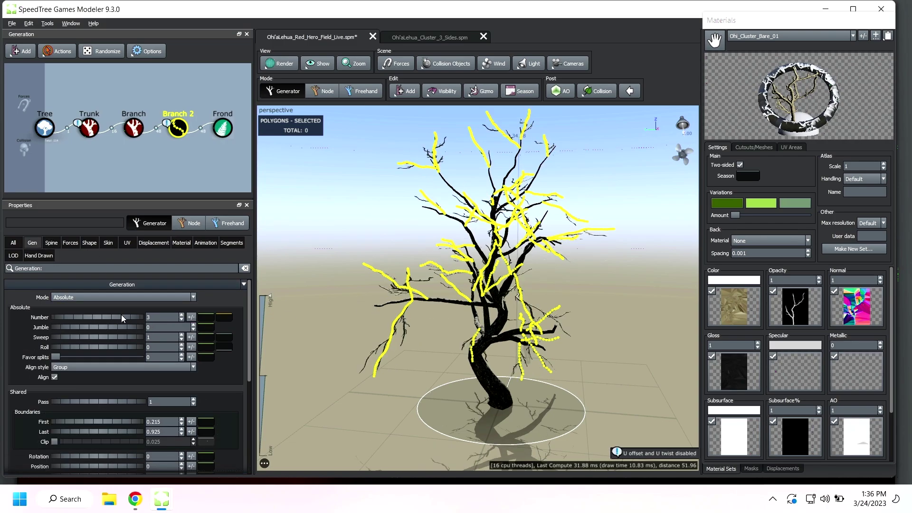
left_click(51, 242)
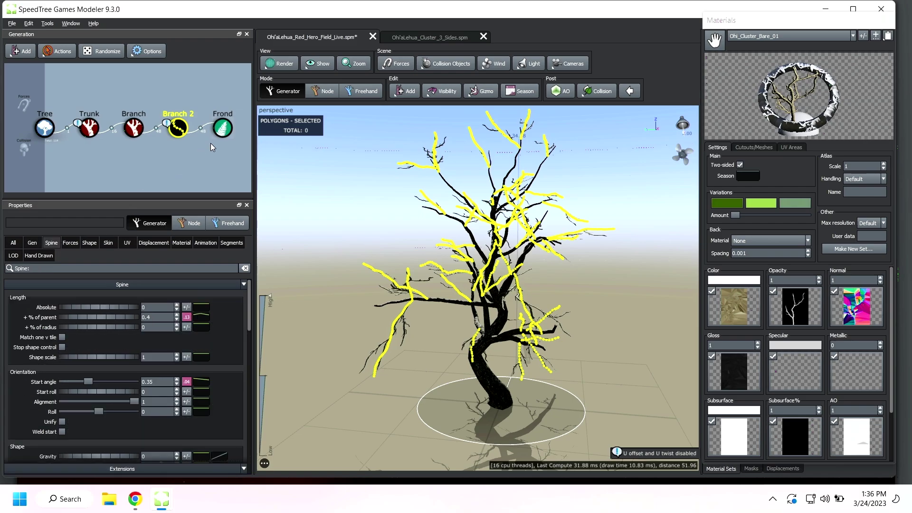
left_click(225, 136)
left_click(223, 128)
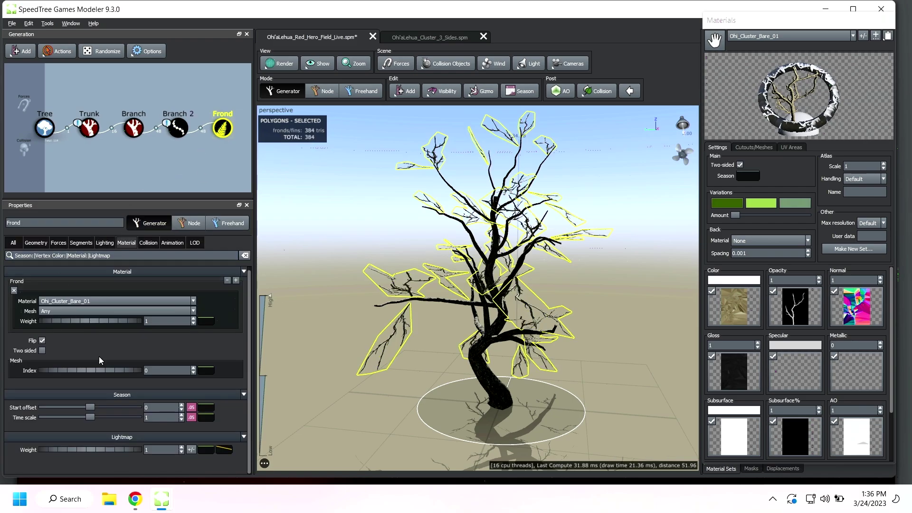
Step: Raise the frond roll to 0.01 and flatten its roll profile curve
left_click(36, 243)
scroll(76, 382, "down", 2)
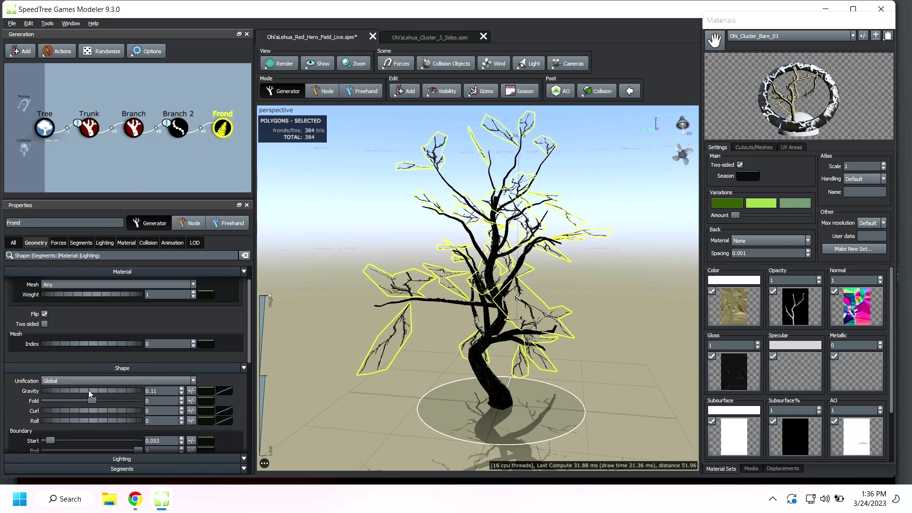
left_click_drag(71, 334, 37, 354)
left_click(223, 331)
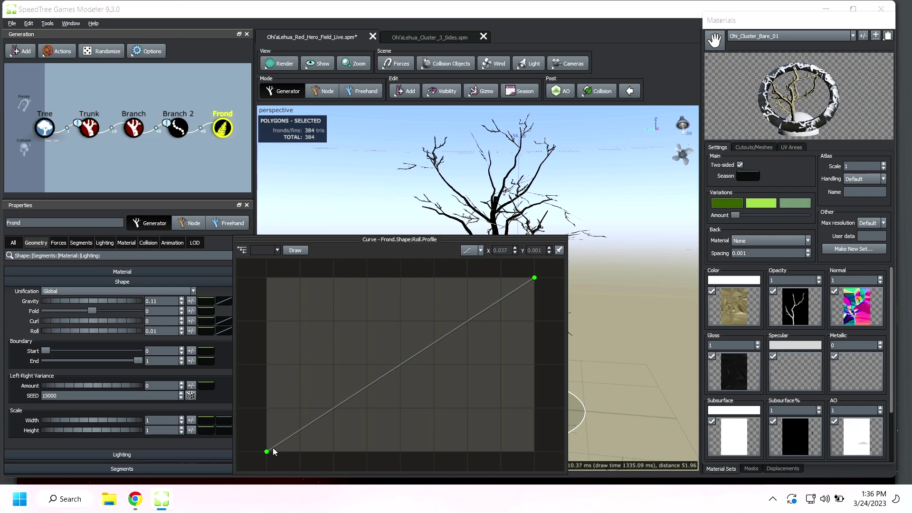
left_click_drag(266, 452, 285, 315)
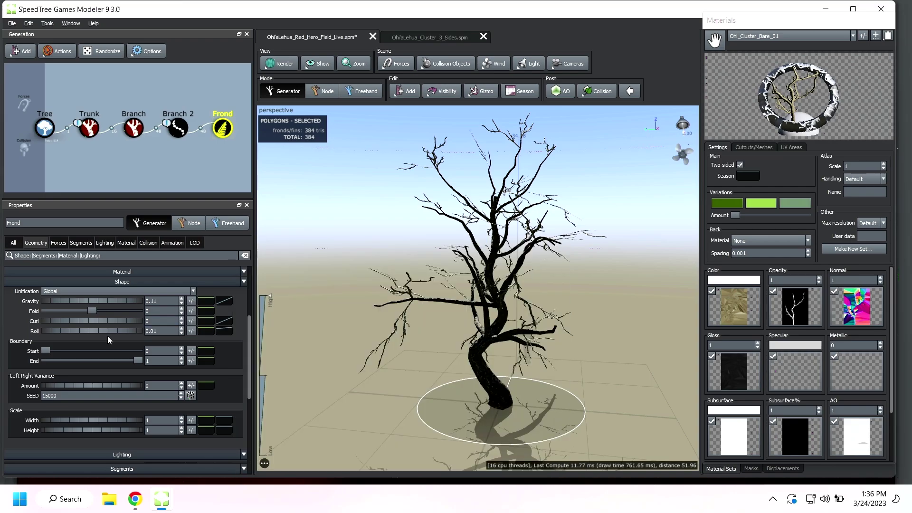
Step: Give the frond roll a random variance of 0.748
left_click(191, 331)
type("0.625")
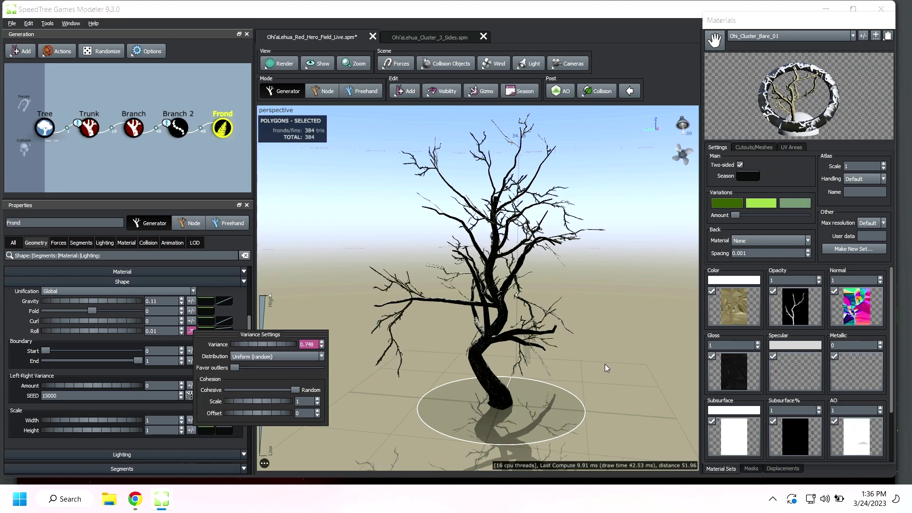
left_click(551, 327)
left_click_drag(591, 320, 503, 346)
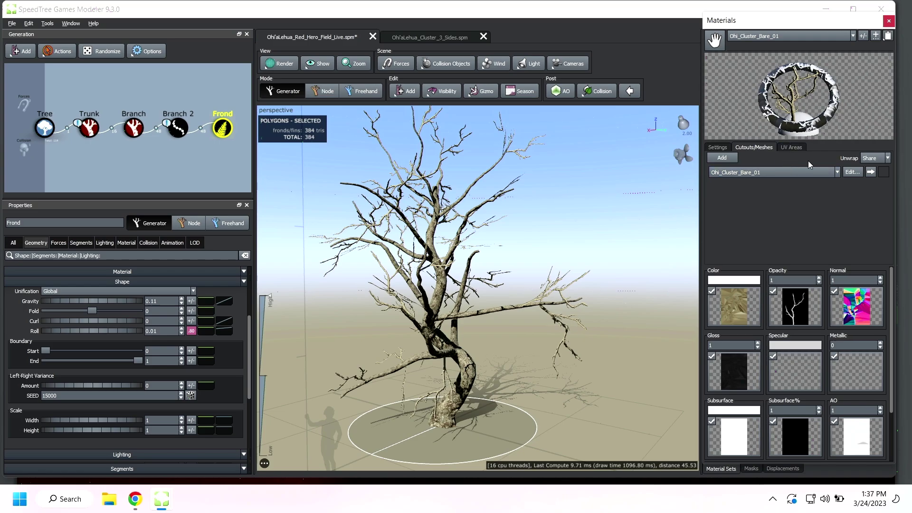
Step: Delete four vertices from the Ohi_Cluster_Bare_01 cutout mesh for Med and Low LODs
left_click(852, 172)
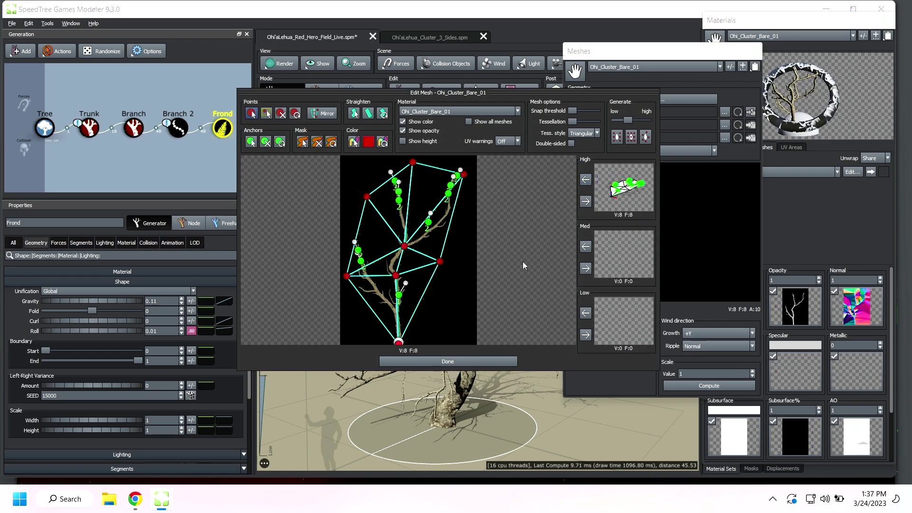
left_click(280, 113)
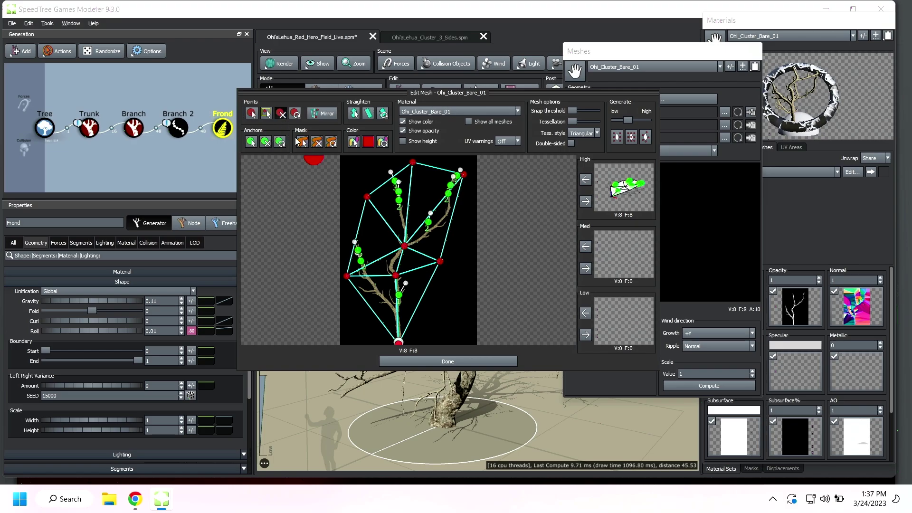
left_click(366, 197)
left_click(441, 261)
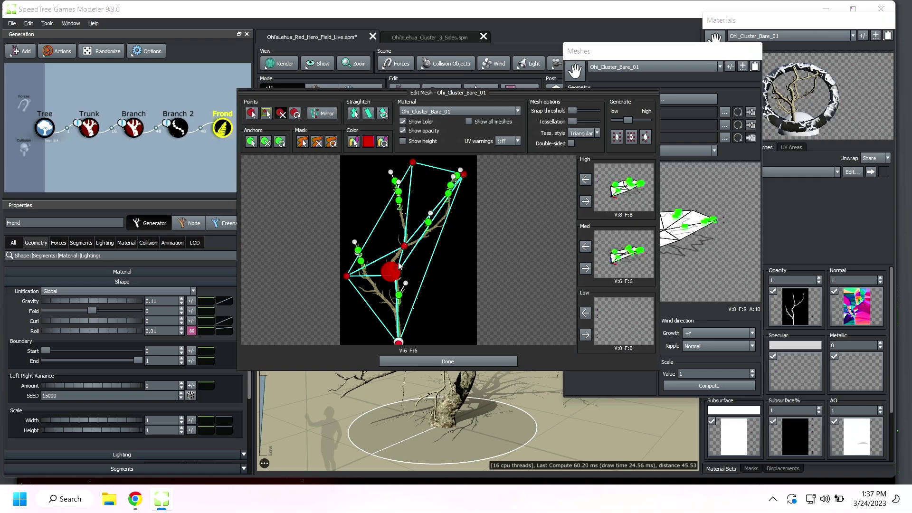
left_click(404, 246)
left_click(396, 276)
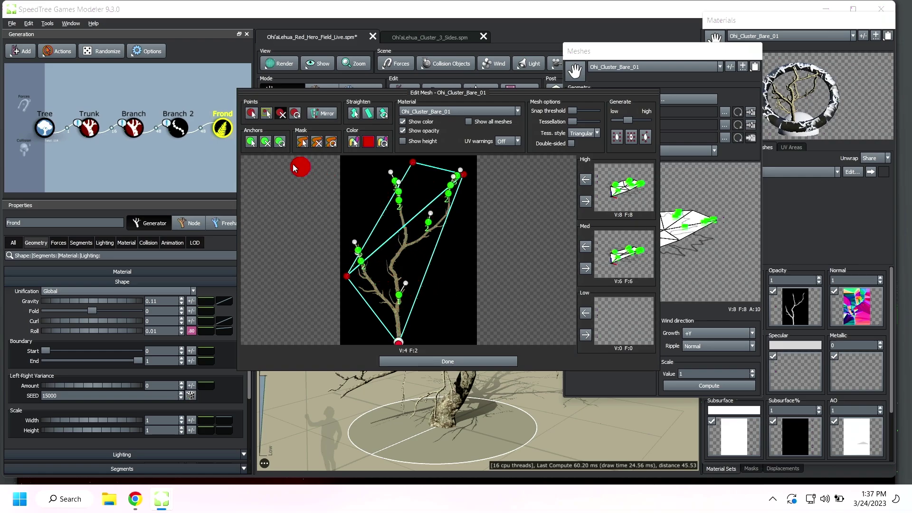
left_click(585, 335)
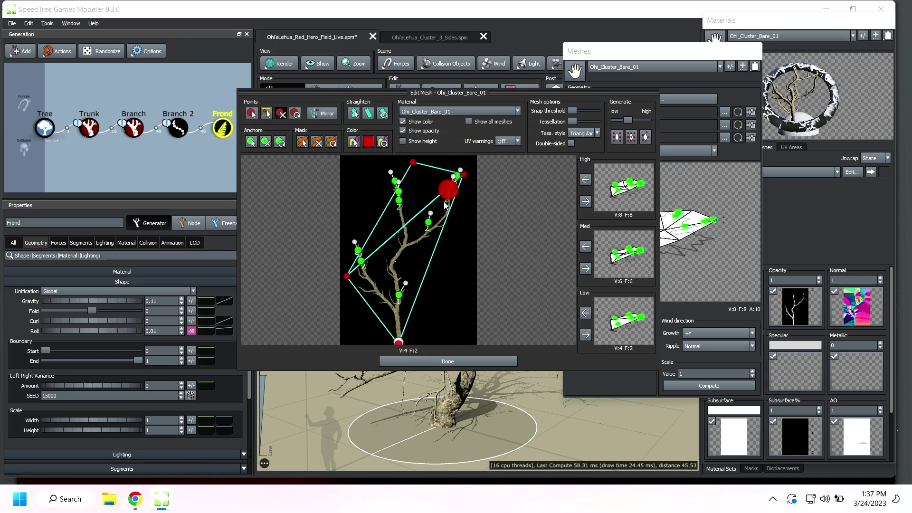
left_click(490, 359)
Step: Add a Leaf generator to the tree
left_click(404, 90)
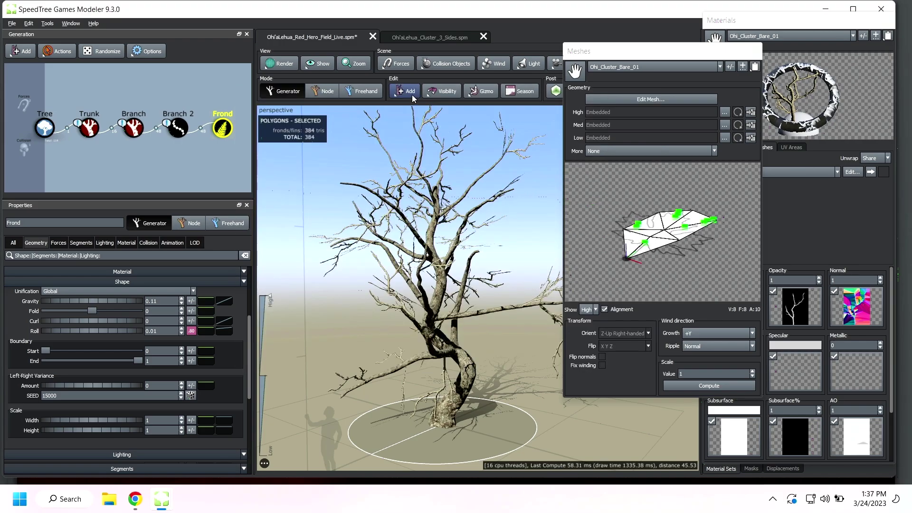
left_click(430, 126)
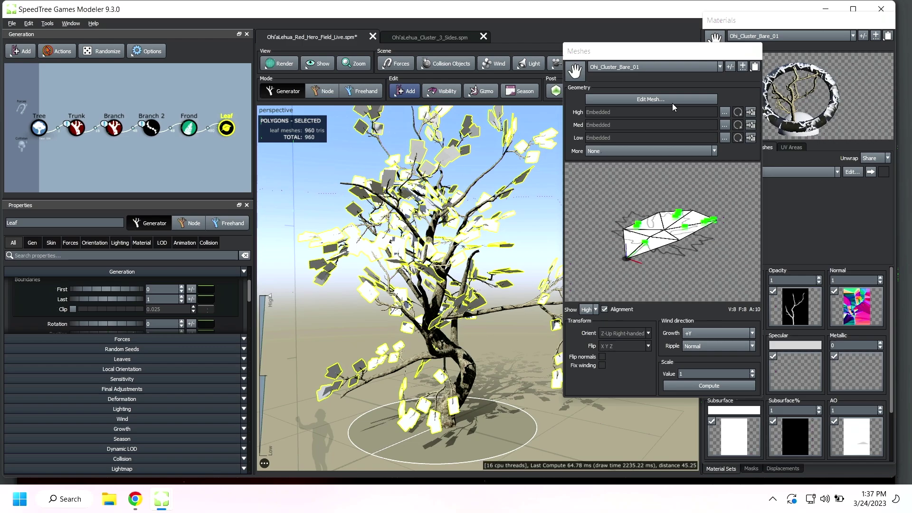
left_click(696, 67)
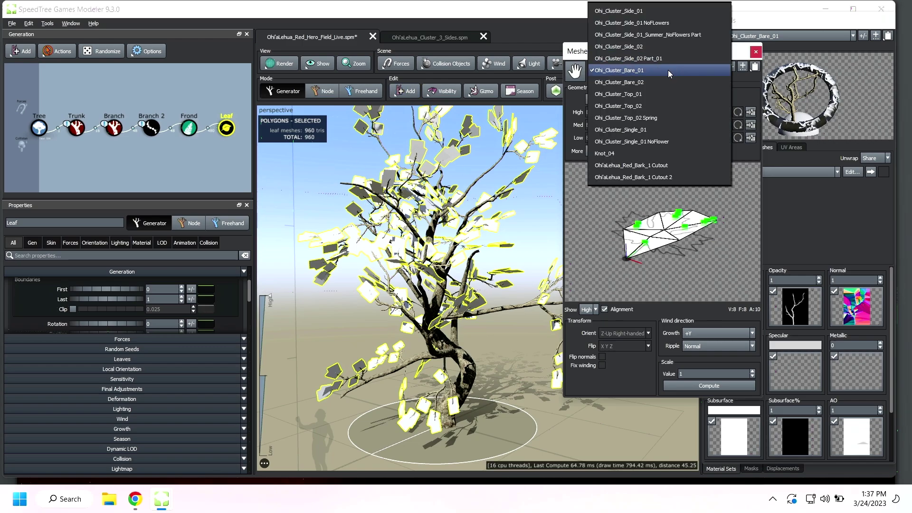
left_click(771, 212)
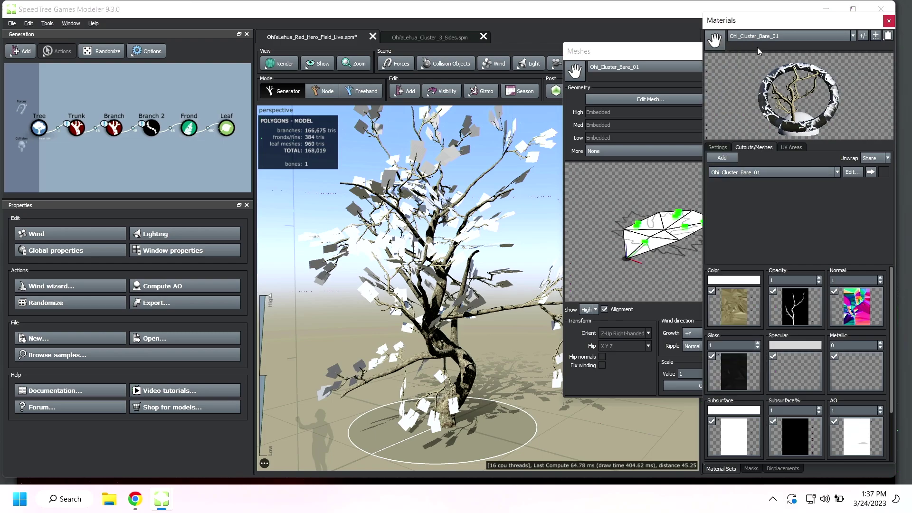
Step: Preview the Ohi_Cluster_MultiBranches_01_Spring material, then select the Leaf node
left_click(757, 34)
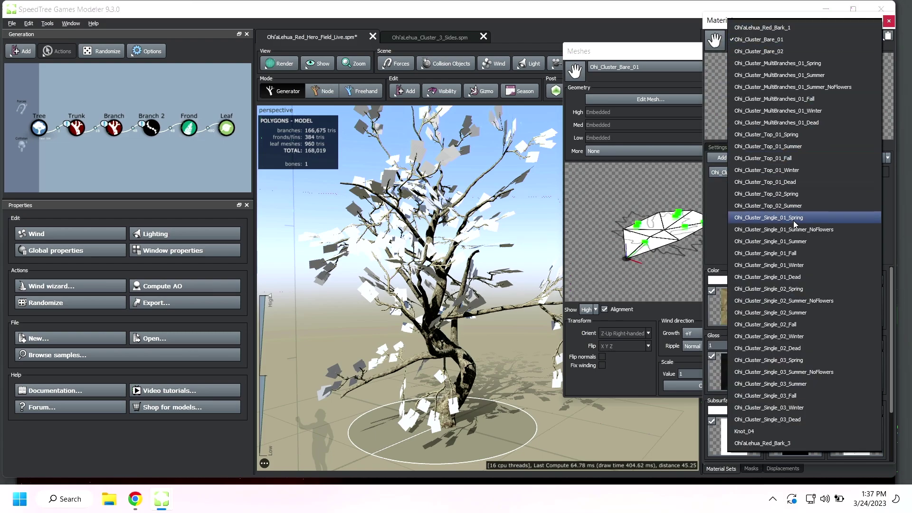
left_click(780, 194)
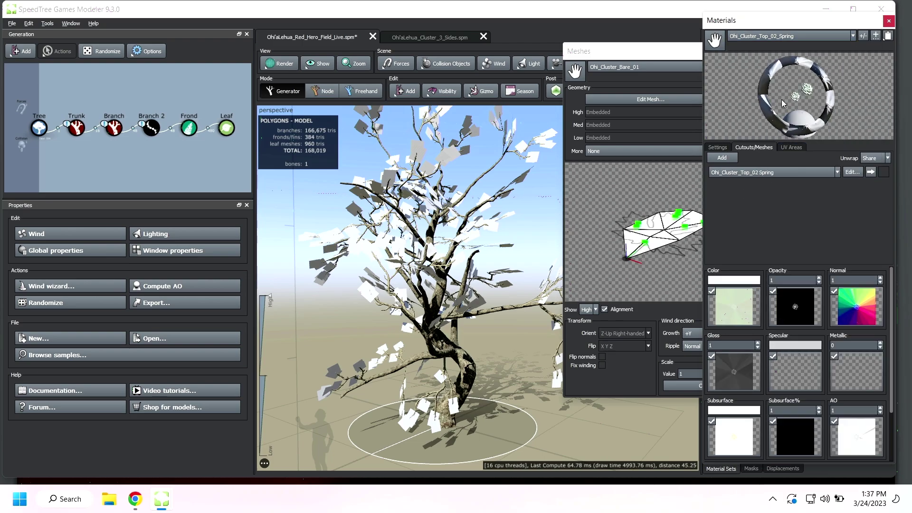
left_click(763, 37)
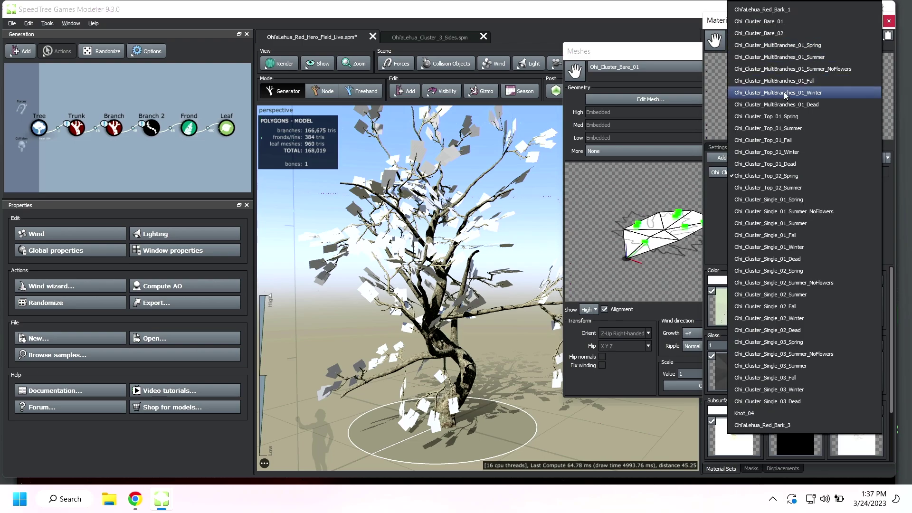
left_click(778, 45)
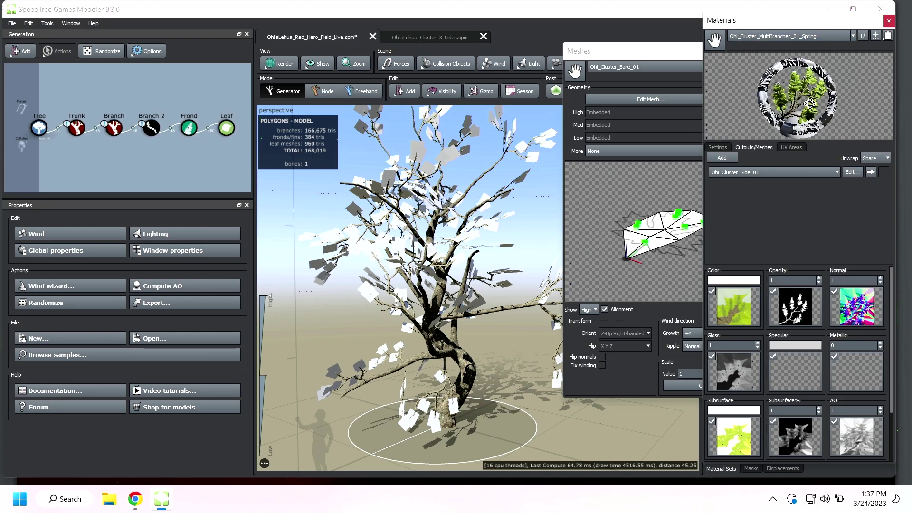
left_click_drag(810, 103, 788, 88)
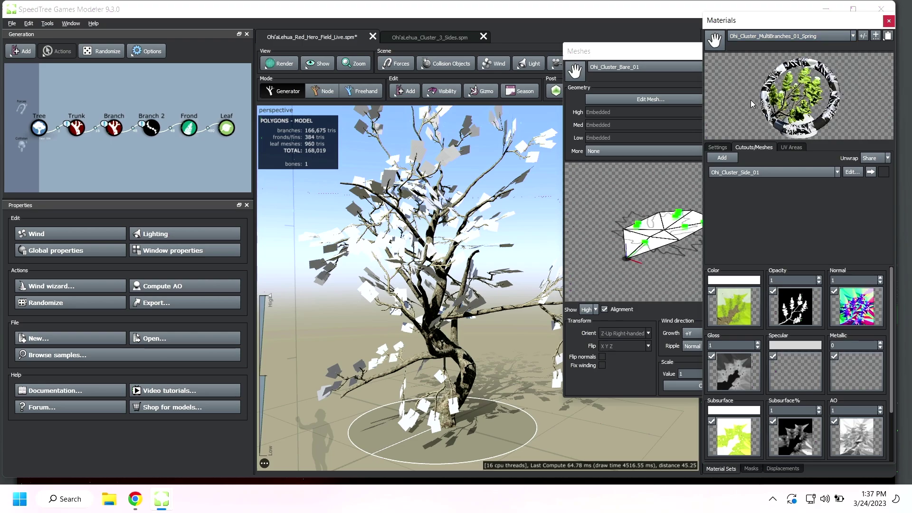
left_click(327, 261)
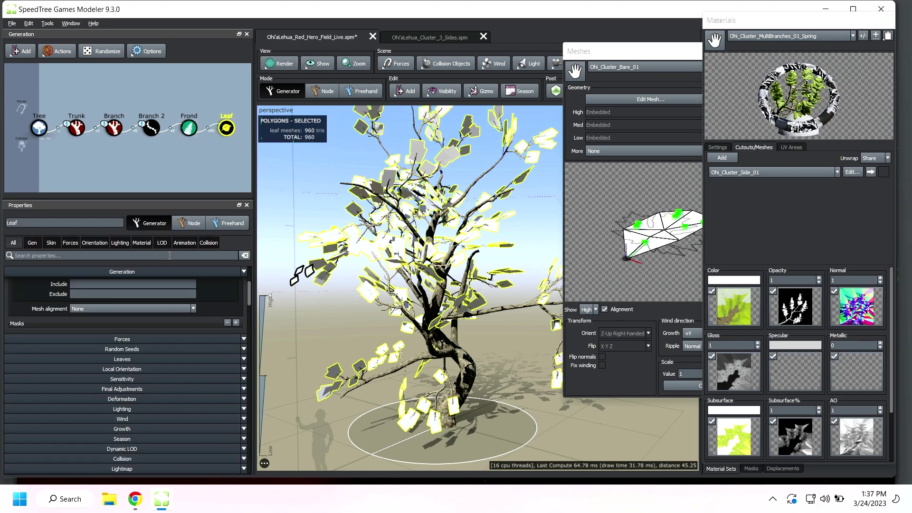
Step: Set the leaf material to Ohi_Cluster_MultiBranches_01_Summer_NoFlowers
left_click(137, 242)
left_click(132, 305)
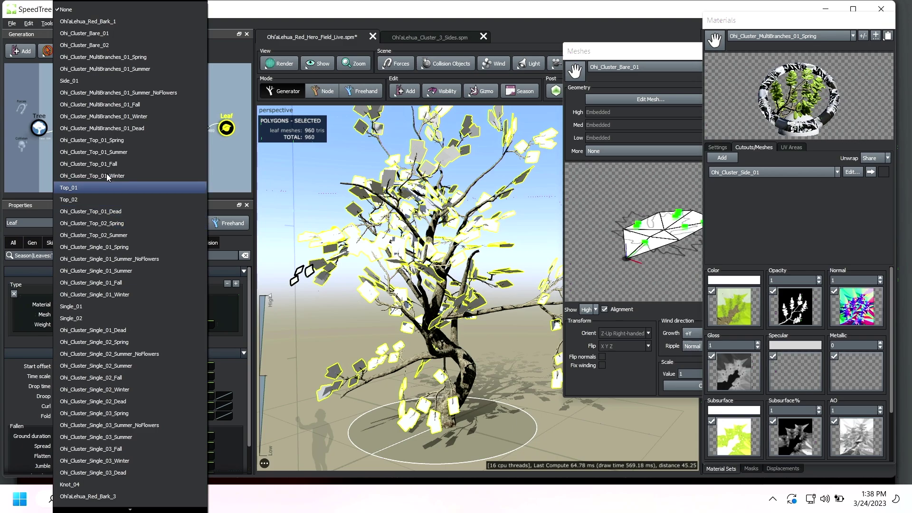
left_click(113, 92)
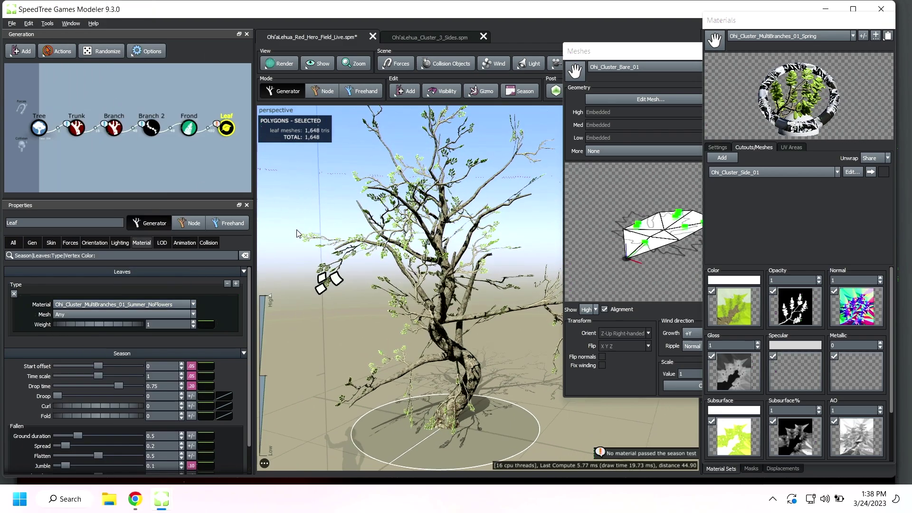
left_click(322, 312)
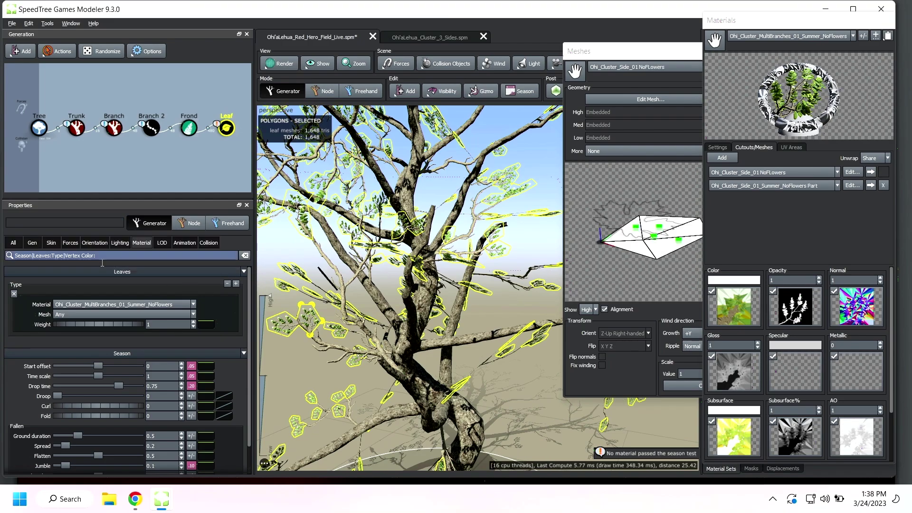
Step: Enlarge the leaves past size 1.94 and give leaf size a variance of 0.412
left_click(49, 246)
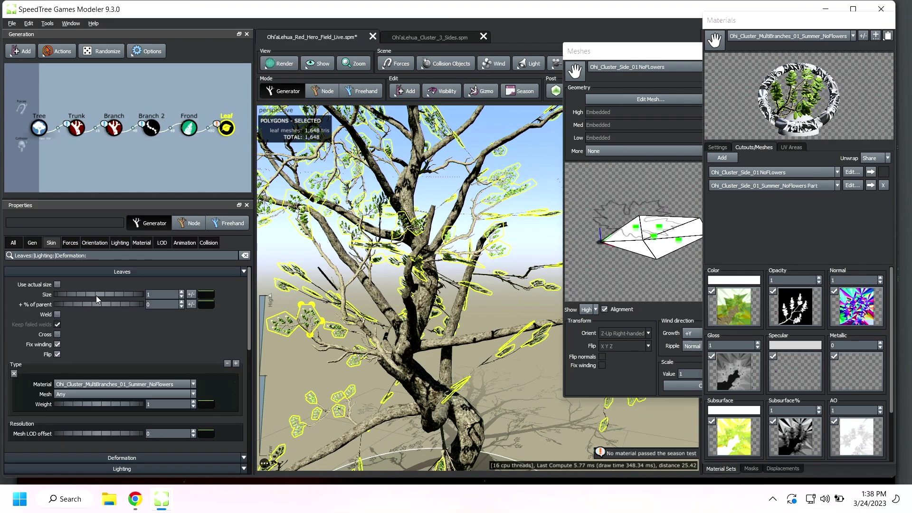
left_click_drag(96, 295, 138, 297)
scroll(323, 311, "down", 3)
scroll(321, 308, "down", 1)
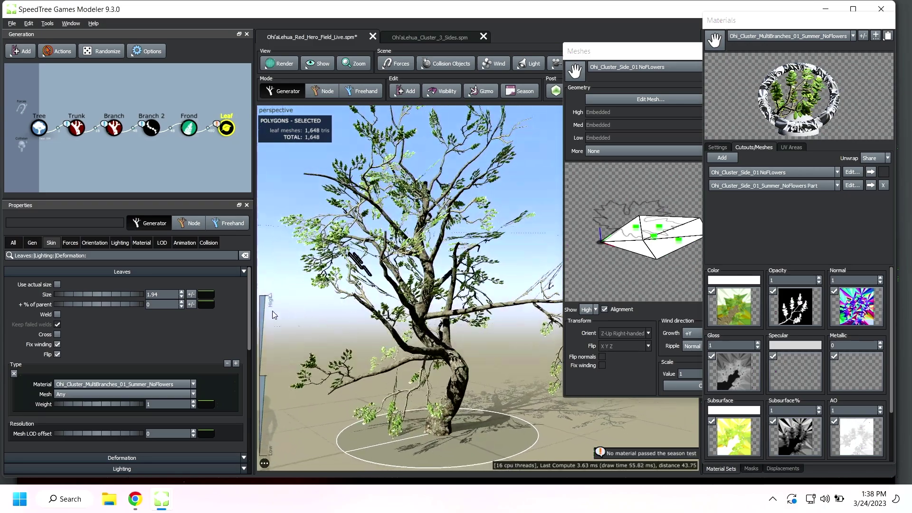
left_click_drag(104, 294, 156, 296)
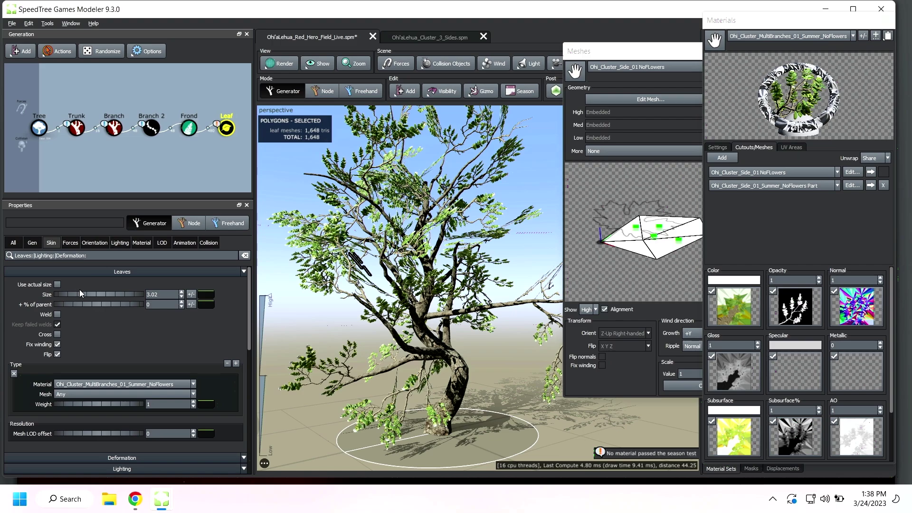
left_click(190, 294)
type("0.412")
key("Return")
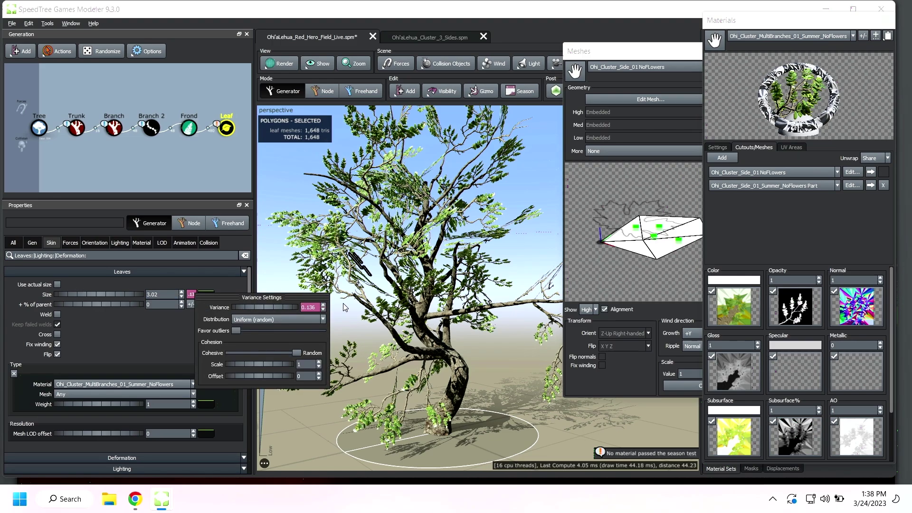
scroll(424, 324, "down", 3)
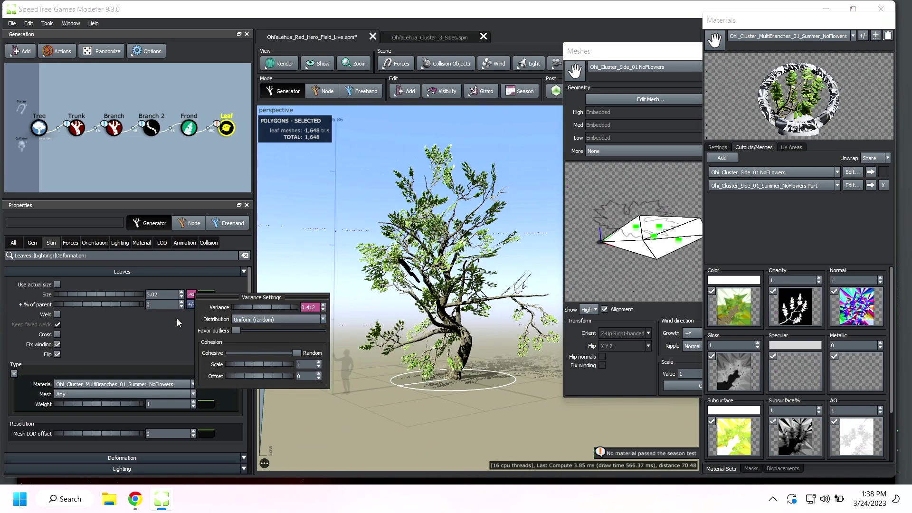
Step: Base the leaf size curve on the Trunk and raise its start and end points
left_click(209, 293)
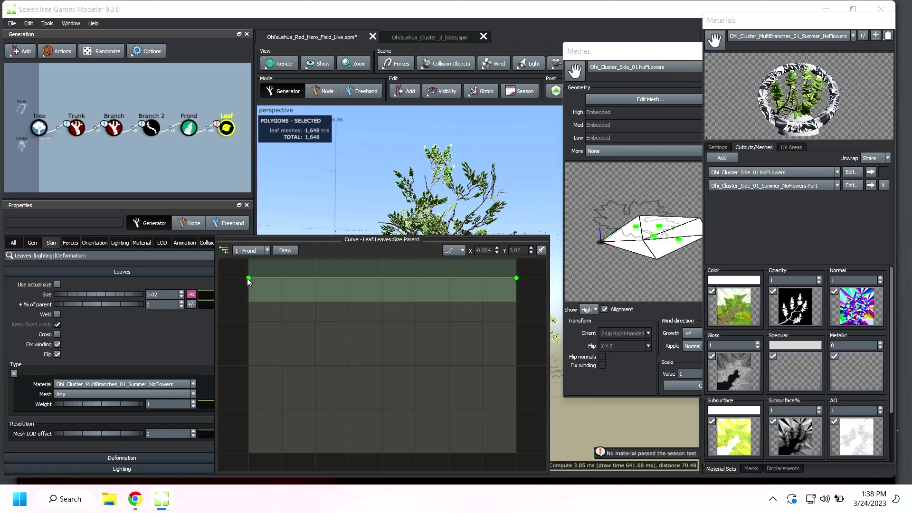
left_click_drag(248, 281, 249, 261)
left_click(255, 251)
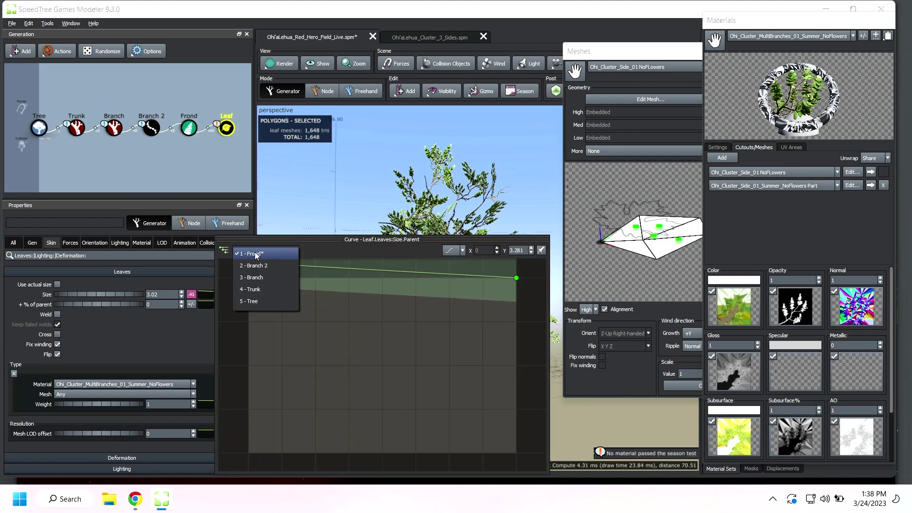
left_click(261, 288)
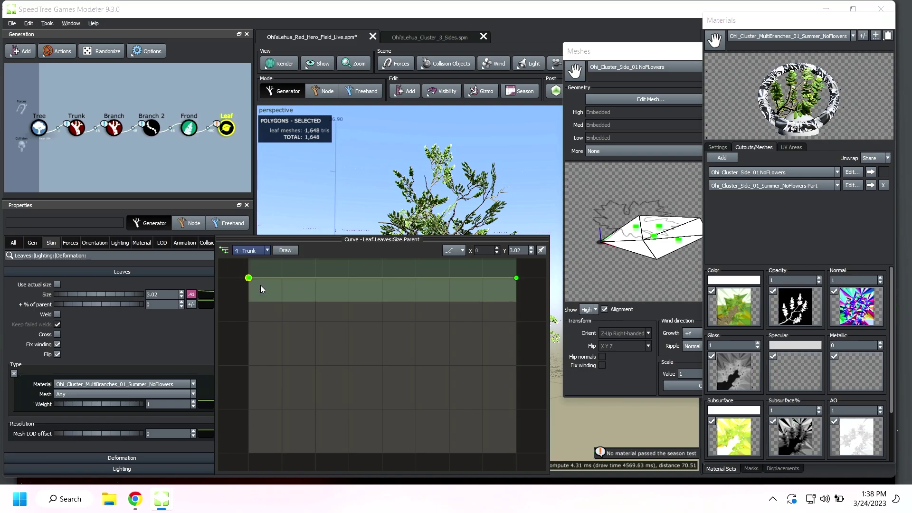
left_click_drag(316, 239, 151, 196)
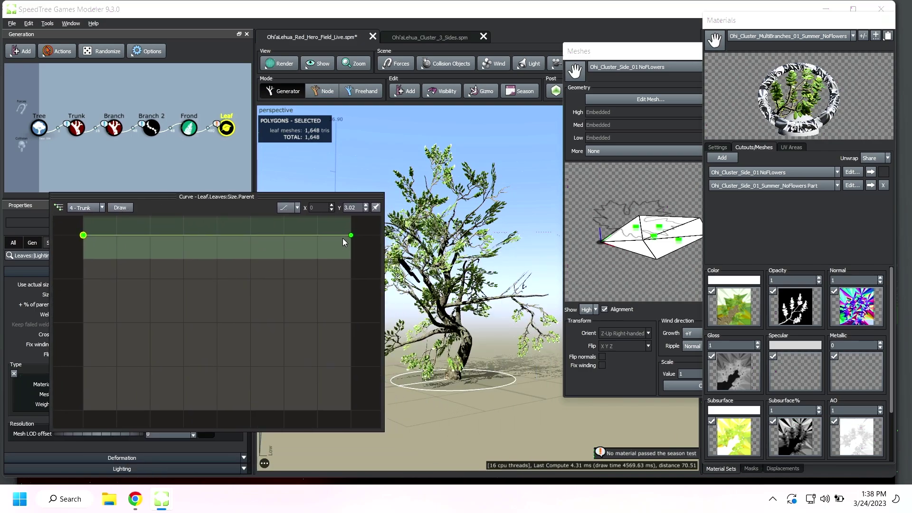
left_click_drag(342, 238, 327, 252)
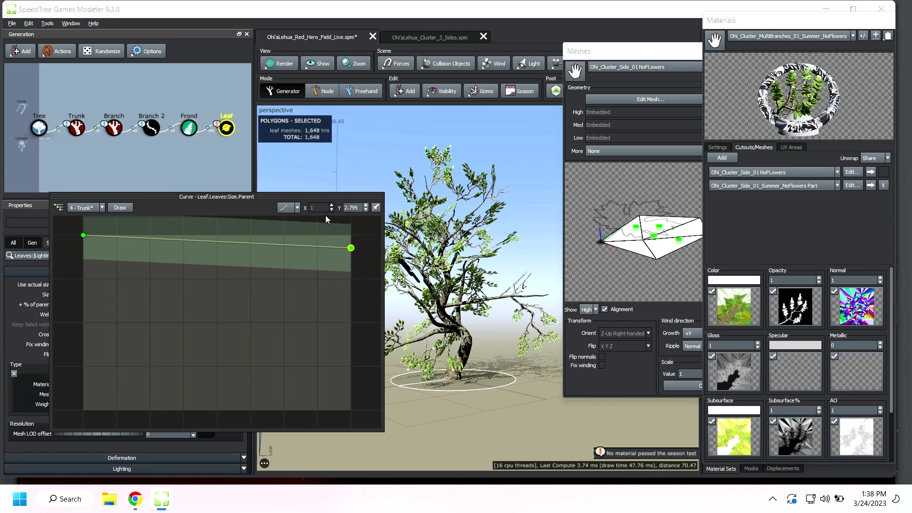
left_click_drag(326, 219, 207, 165)
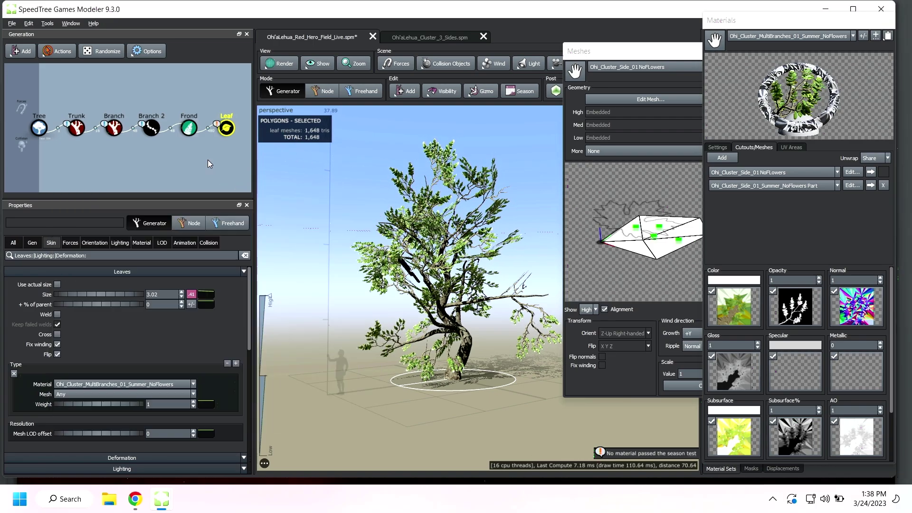
left_click(209, 163)
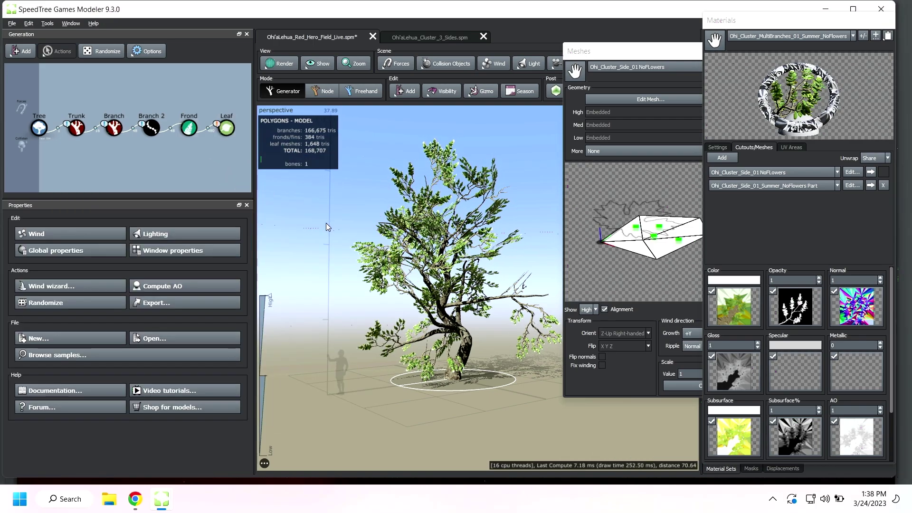
Step: Push the leaves' Orientation sky influence to its maximum of 1
left_click(364, 246)
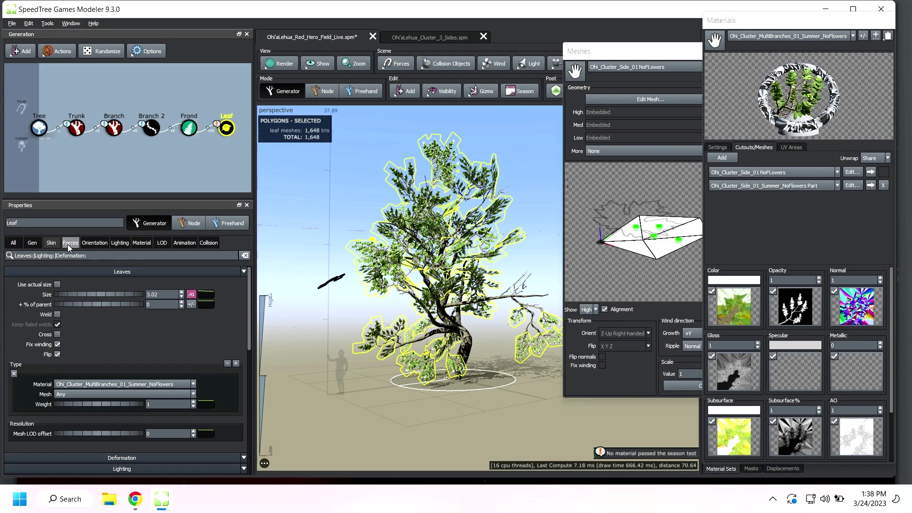
left_click(82, 244)
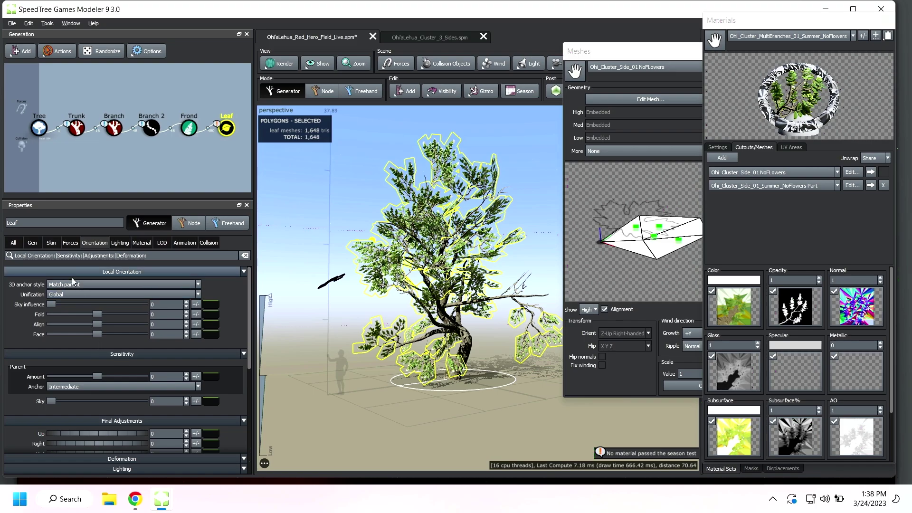
left_click_drag(51, 304, 143, 304)
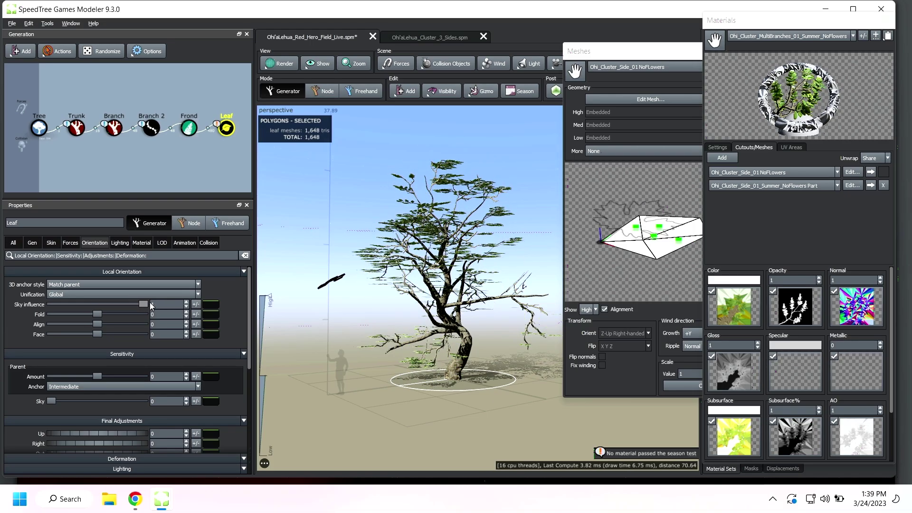
left_click_drag(367, 317, 285, 357)
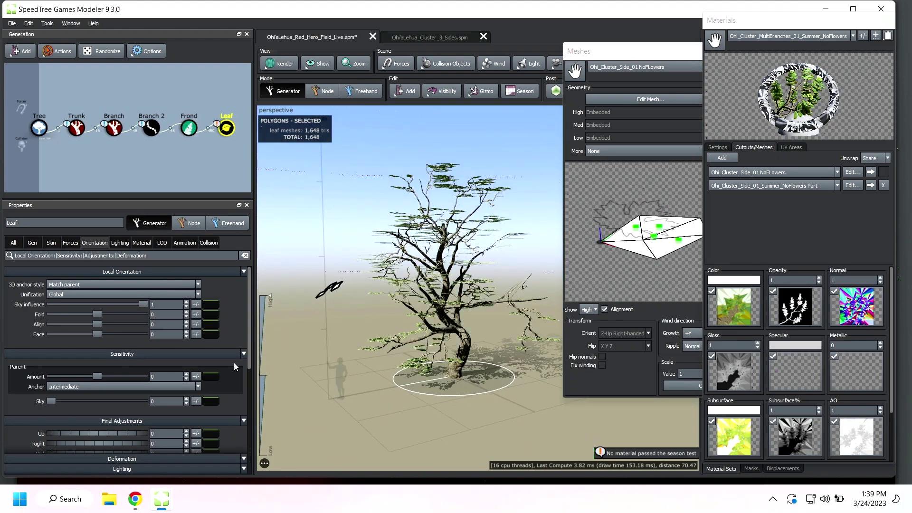
scroll(79, 349, "down", 2)
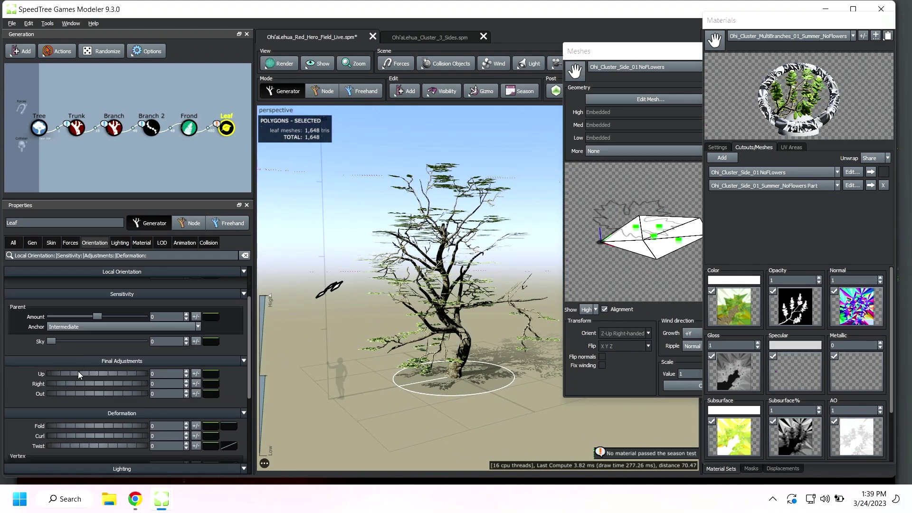
Step: Set leaf Fold to -0.21 and Curl to -0.01, with a Twist variance of 0.728
scroll(72, 394, "down", 1)
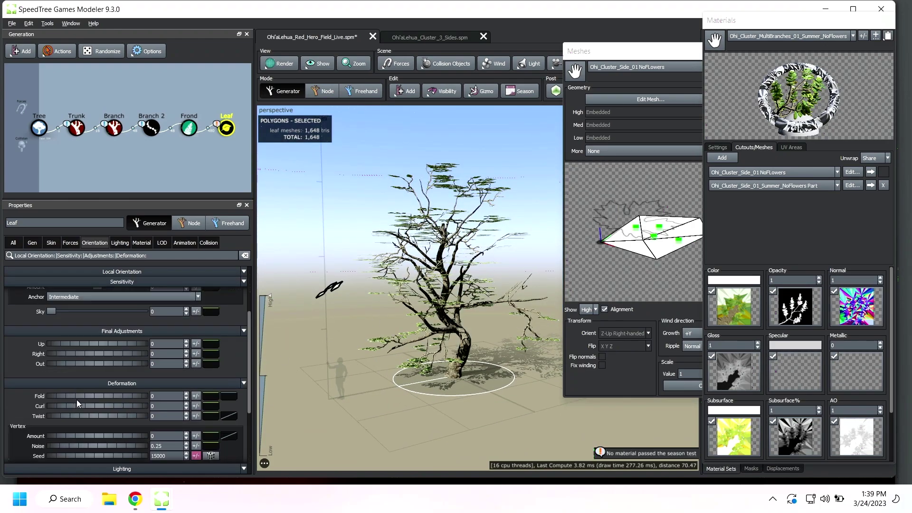
mouse_move(130, 397)
left_mouse_down()
mouse_move(89, 395)
mouse_move(104, 406)
mouse_move(87, 407)
mouse_move(119, 408)
left_mouse_up()
left_click(168, 397)
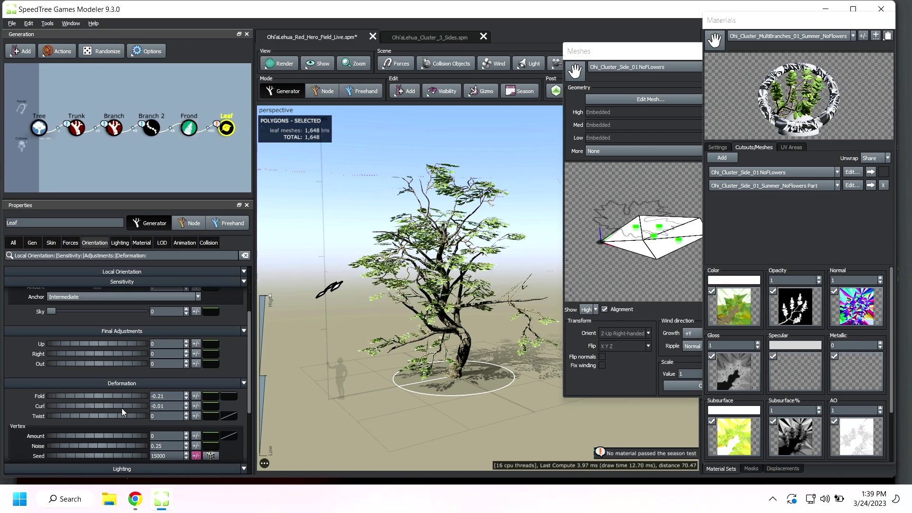
left_click(195, 416)
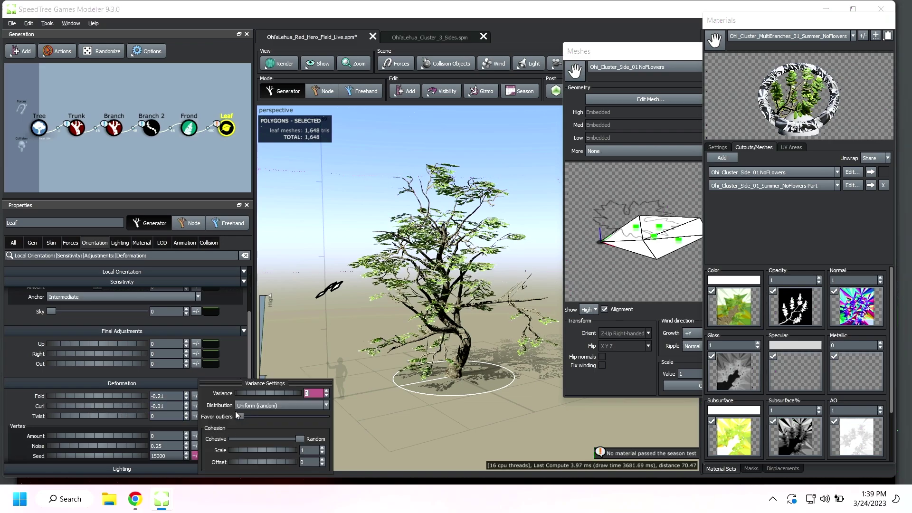
left_click(243, 394)
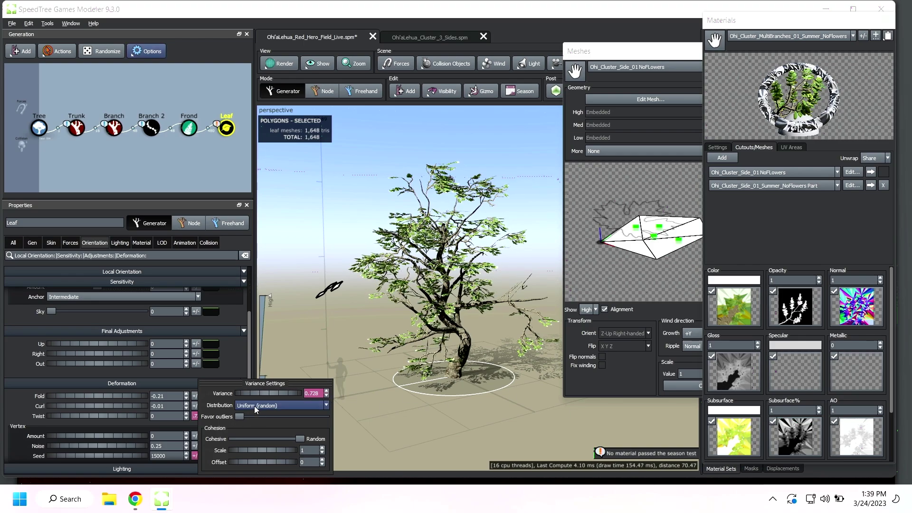
left_click(265, 394)
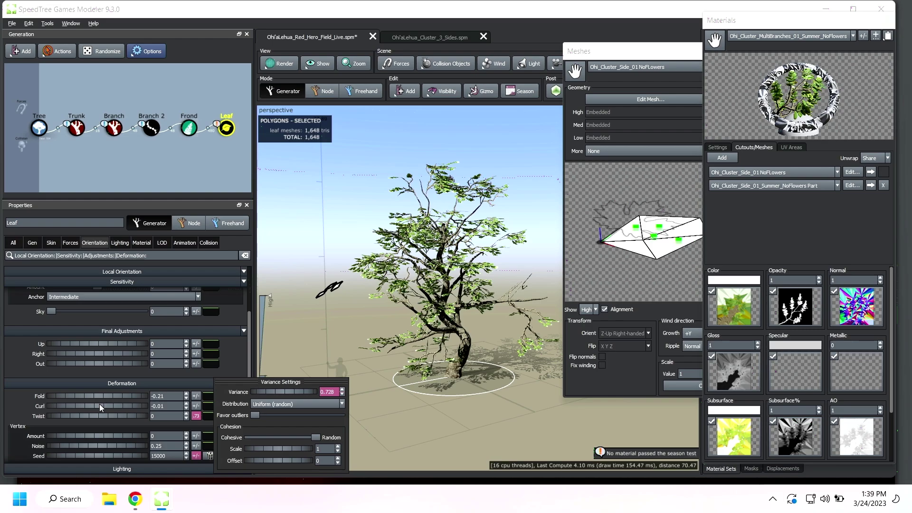
Step: Set the leaf Right adjustment to 0.07 with slight negative variance
left_click(90, 355)
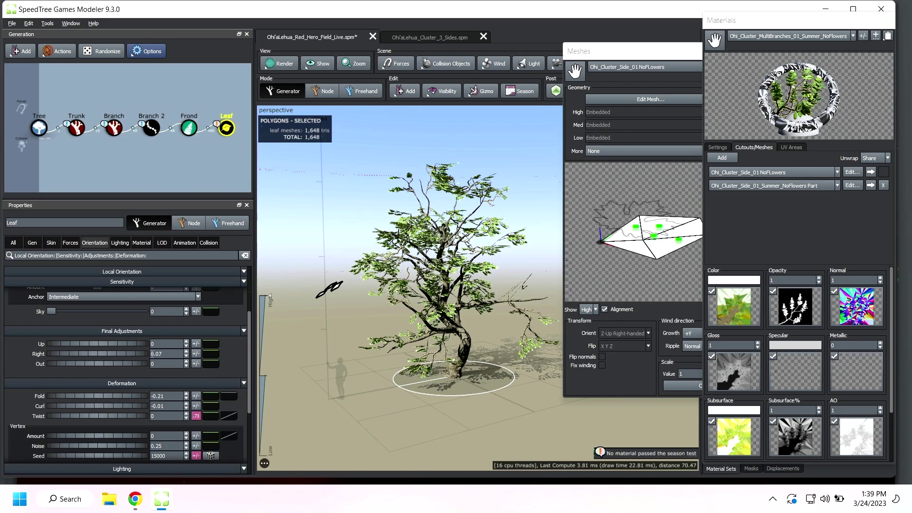
left_click(195, 354)
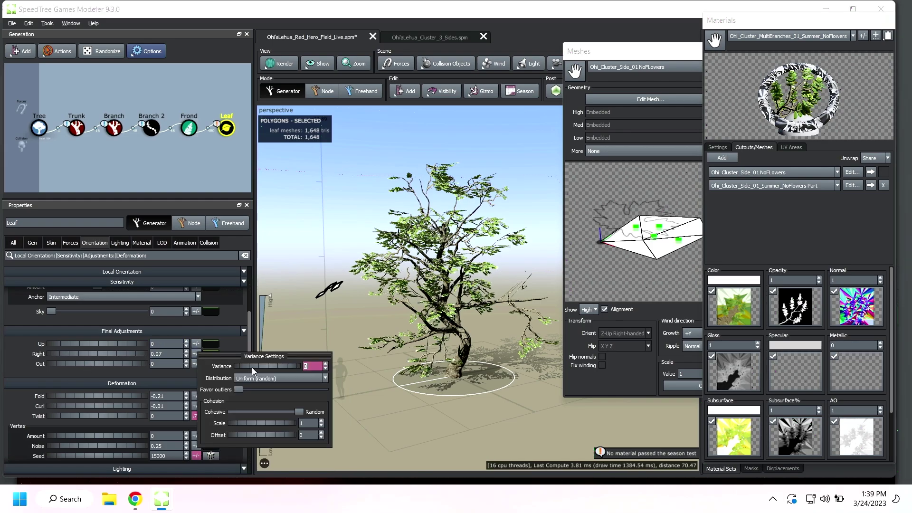
left_click_drag(251, 367, 157, 370)
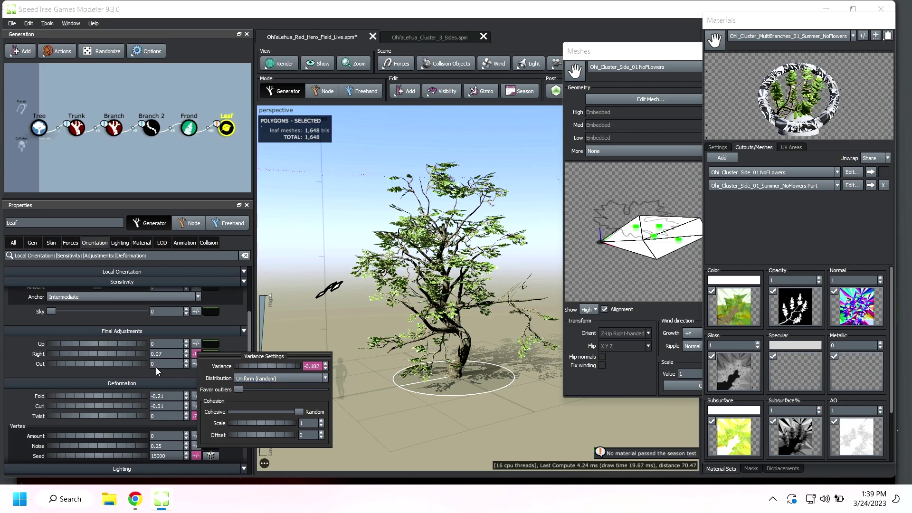
left_click(51, 243)
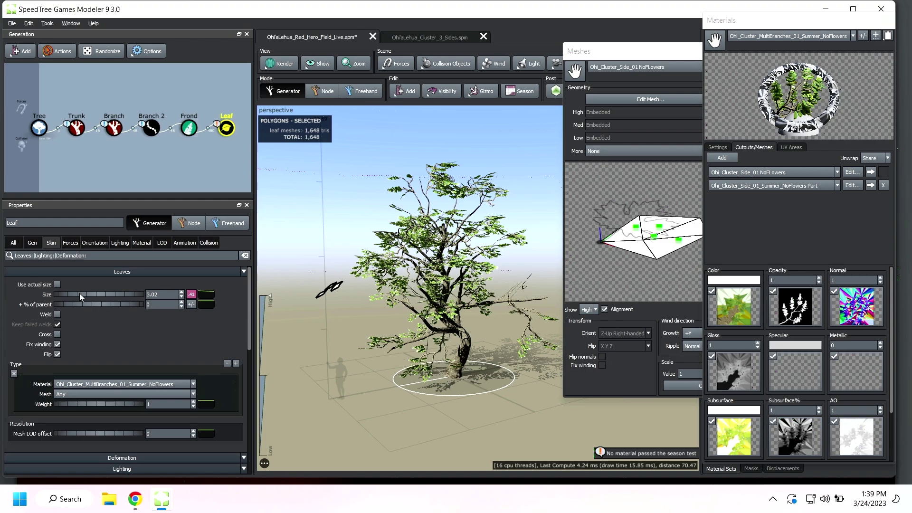
Step: Enlarge the leaves to size 3.84 and raise the size curve's right endpoint to about 4.44
left_click_drag(80, 294, 125, 297)
left_click(205, 304)
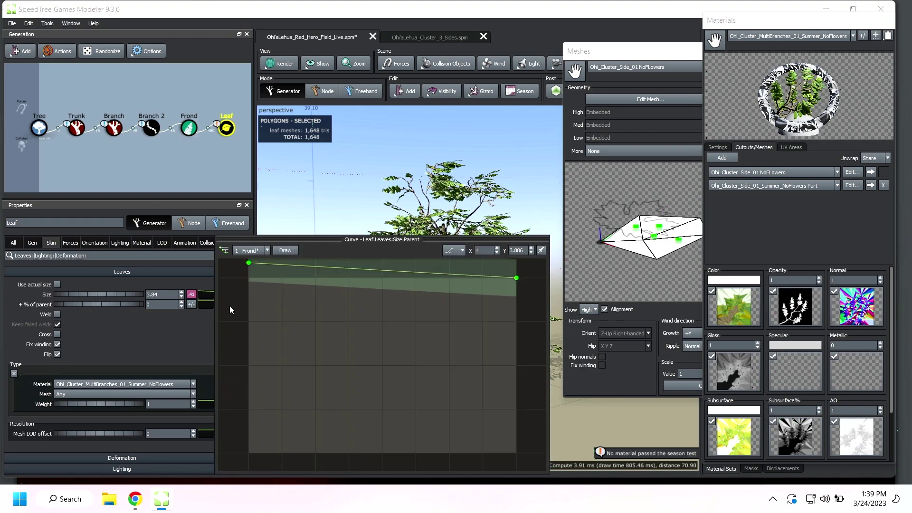
left_click_drag(514, 275, 513, 253)
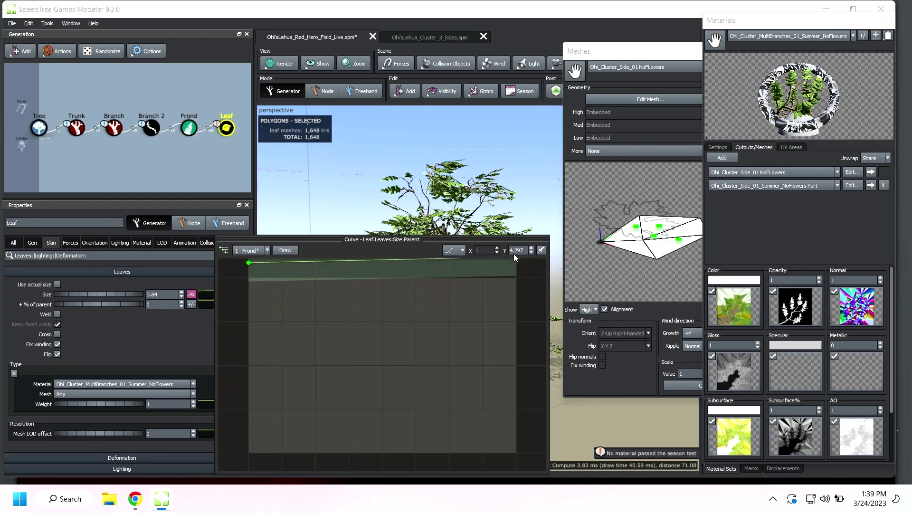
left_click_drag(440, 325, 438, 319)
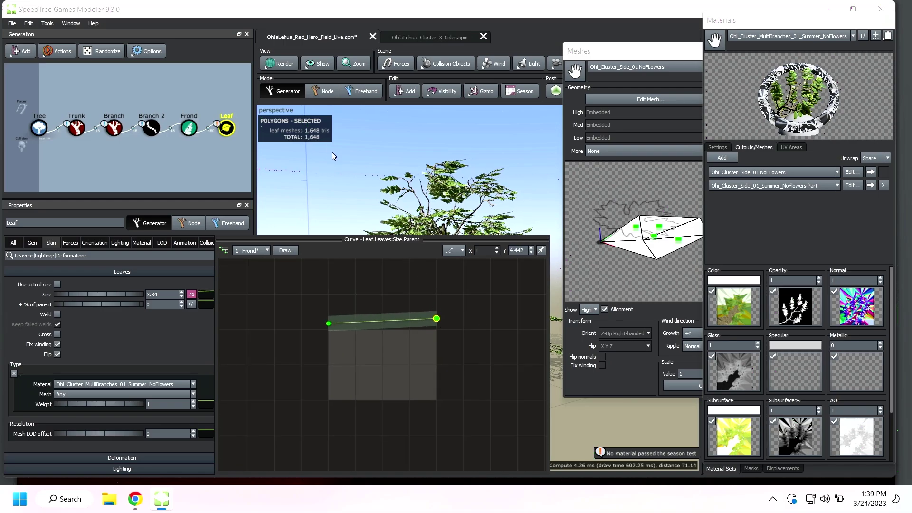
left_click(404, 91)
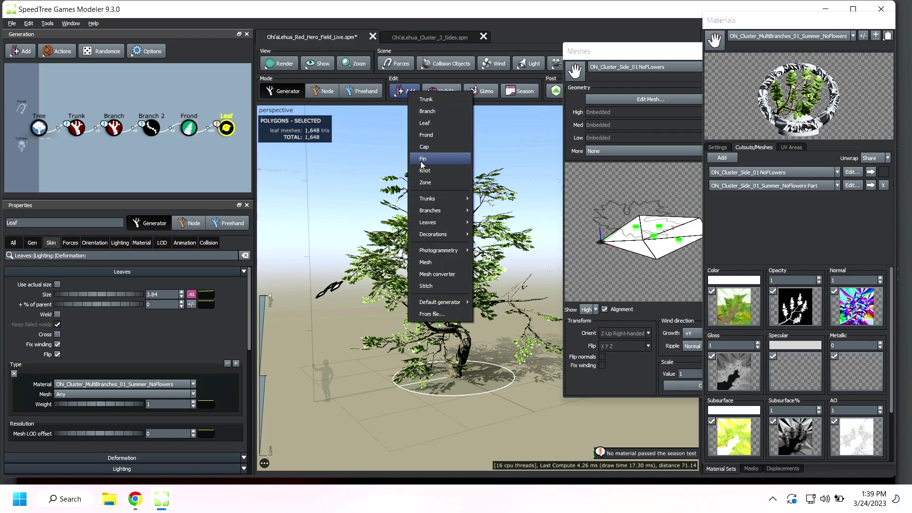
Step: Add a second leaf generator, Leaf 2, and reselect the original Leaf node's leaves
mouse_move(452, 199)
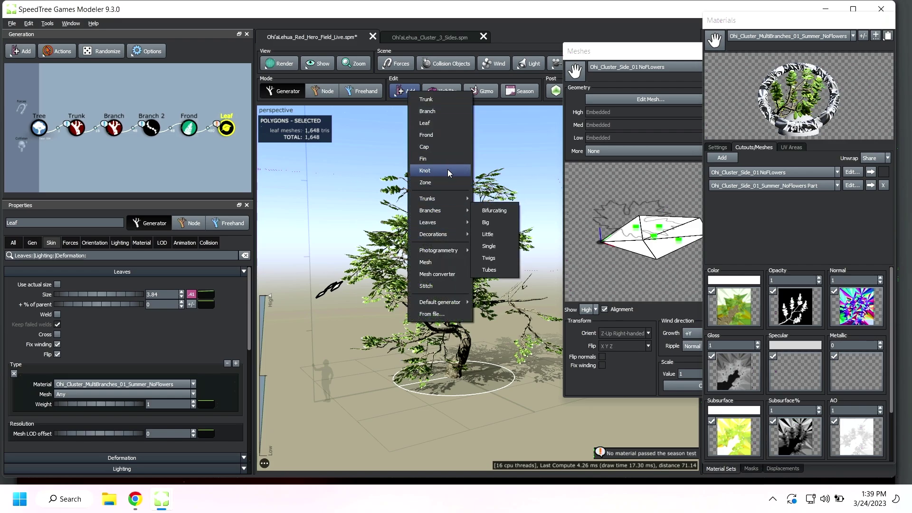
left_click(434, 124)
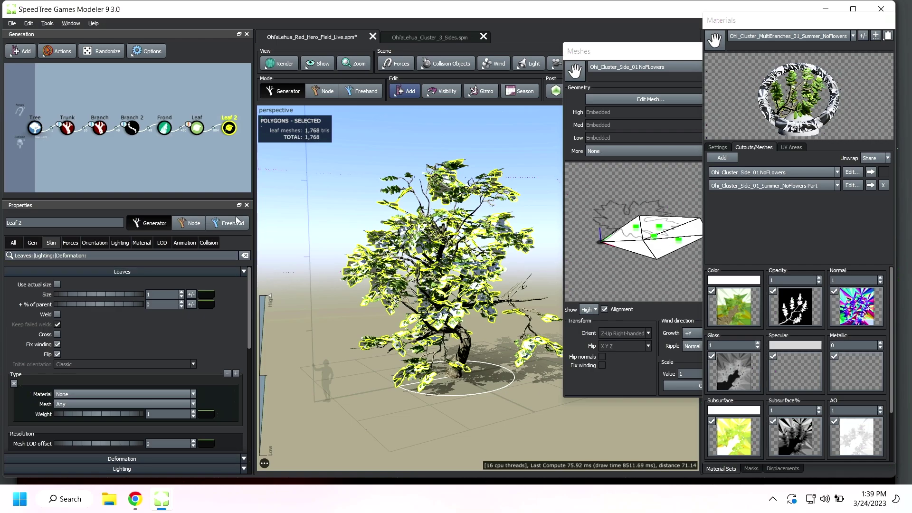
left_click(100, 128)
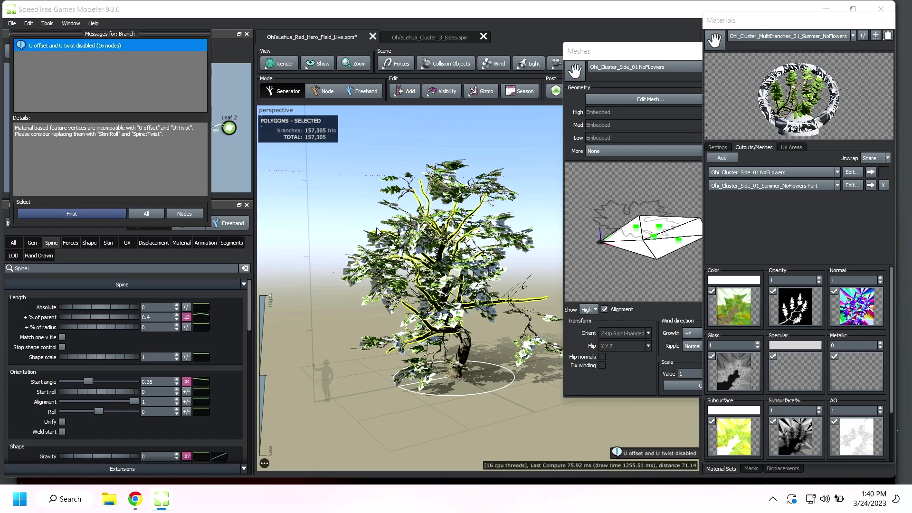
left_click_drag(299, 223, 329, 258)
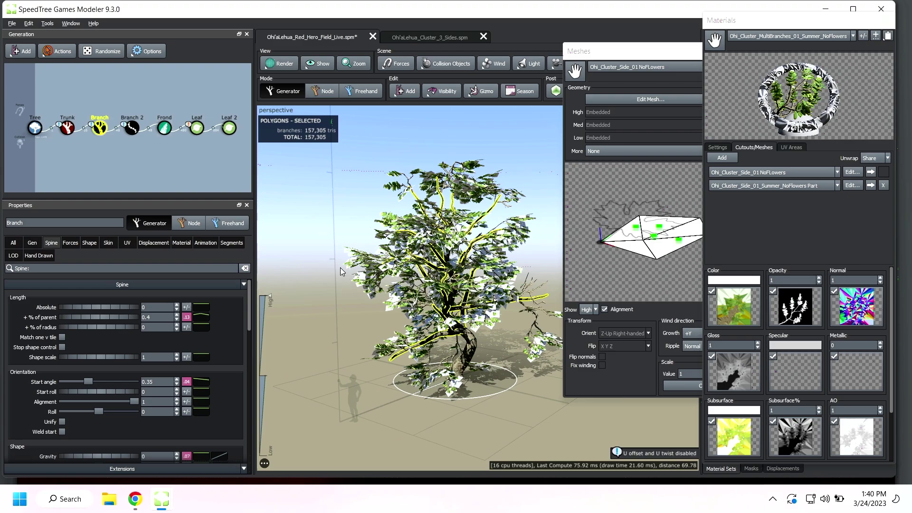
left_click(352, 259)
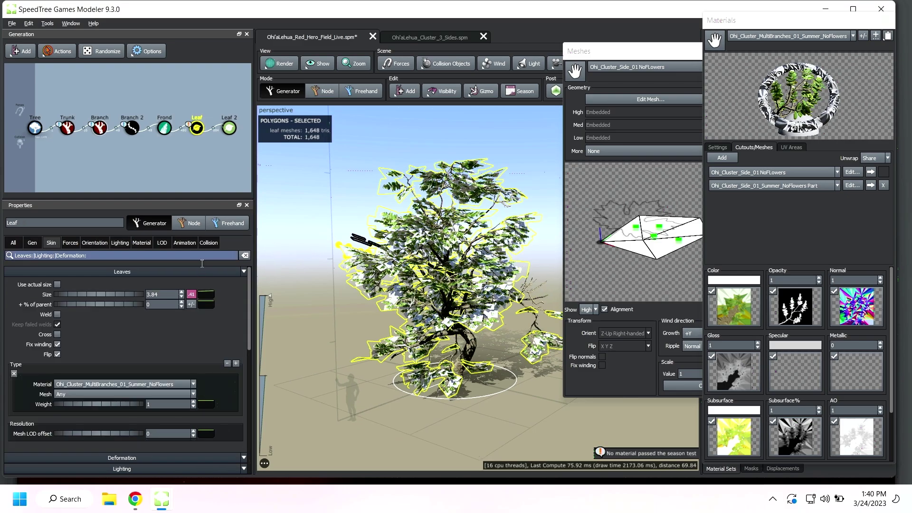
mouse_move(305, 264)
left_mouse_down()
mouse_move(283, 260)
mouse_move(306, 268)
left_mouse_up()
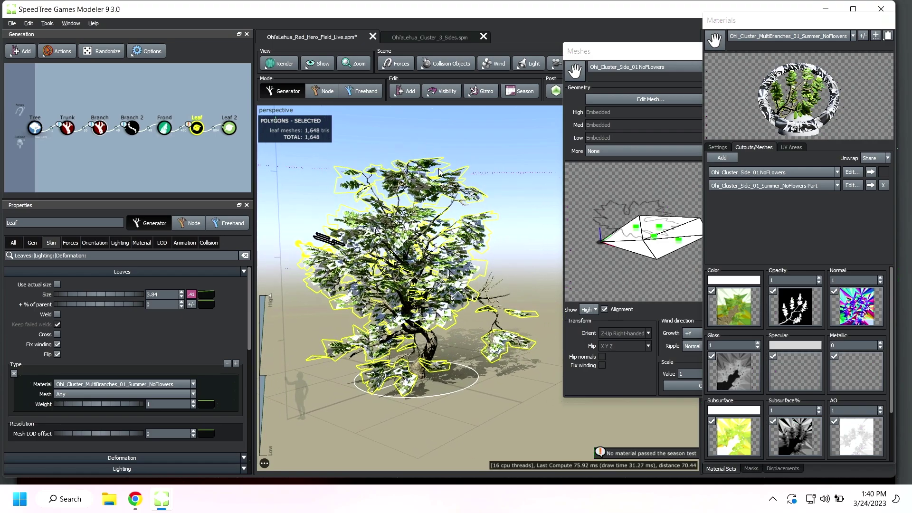
Step: Dock the Meshes editor as a tab alongside the material panels
left_click_drag(606, 53, 643, 133)
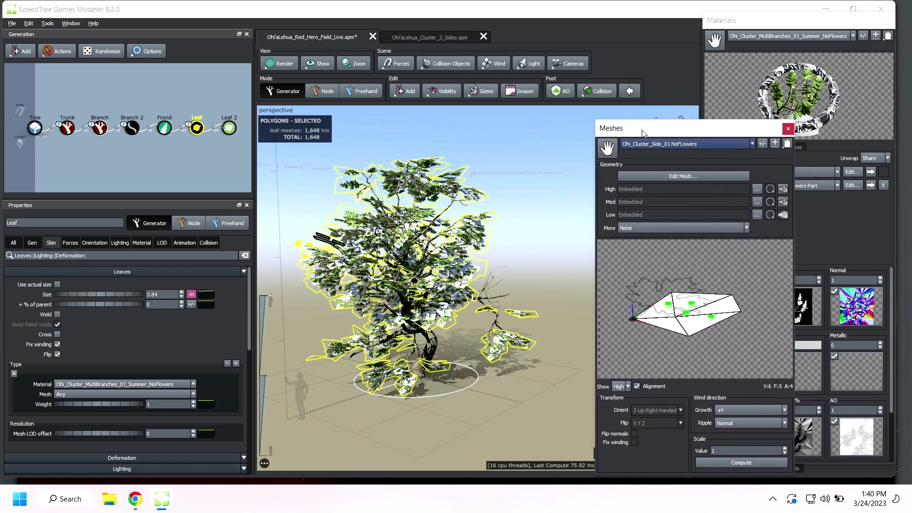
double_click(643, 128)
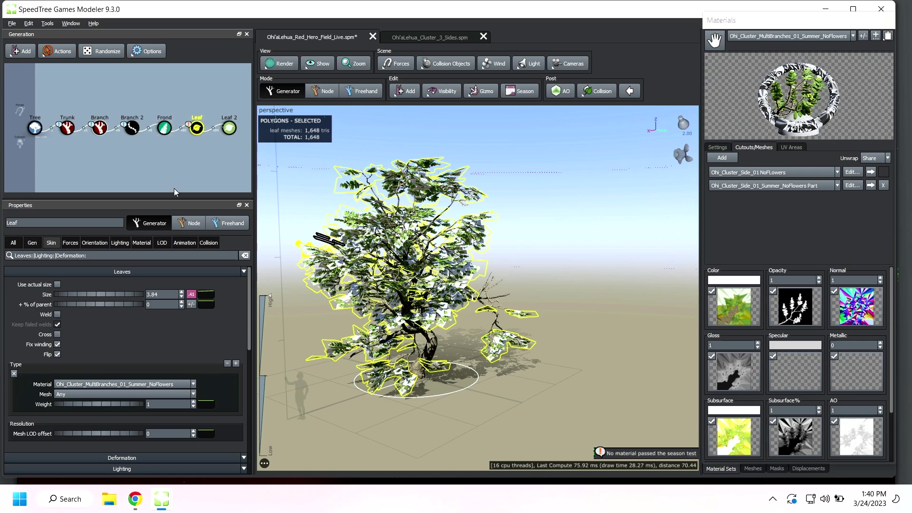
left_click(141, 243)
Step: Assign the Ohi_Cluster_Top_02_Spring material to the Leaf 2 layer
left_click(127, 304)
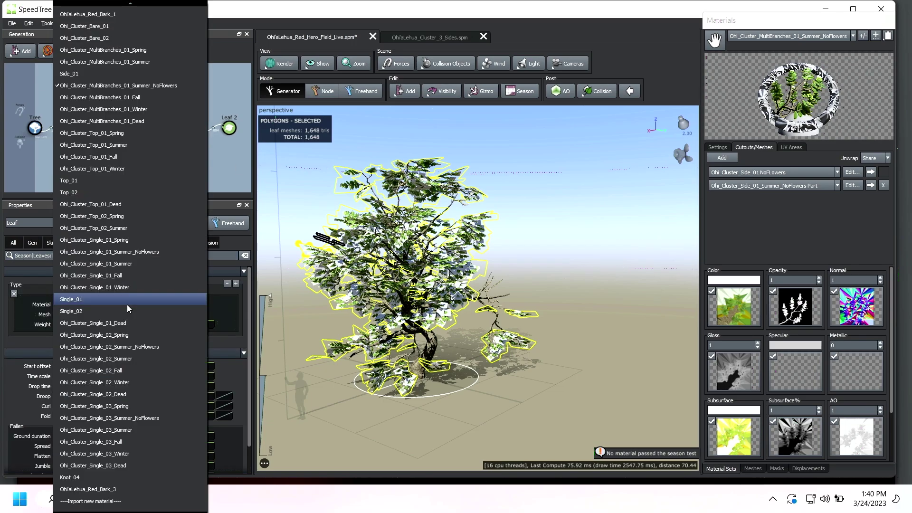
left_click(228, 128)
left_click(96, 305)
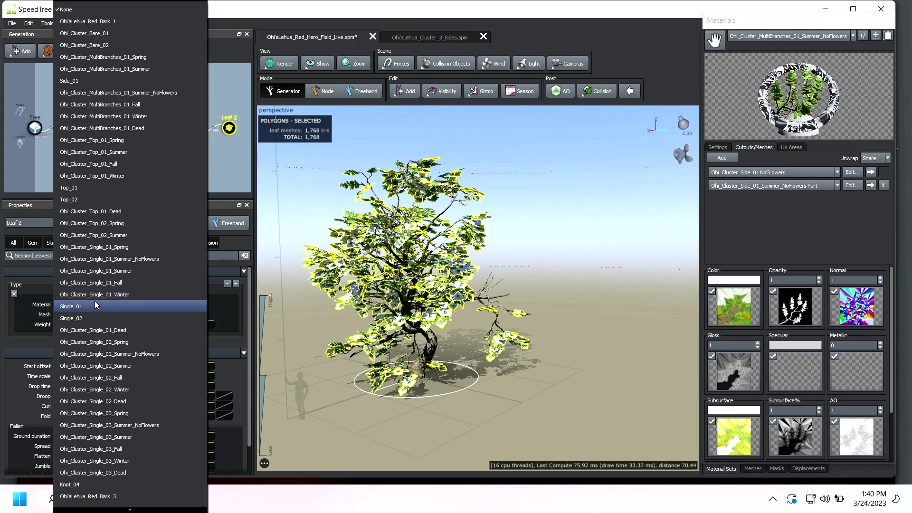
left_click(98, 224)
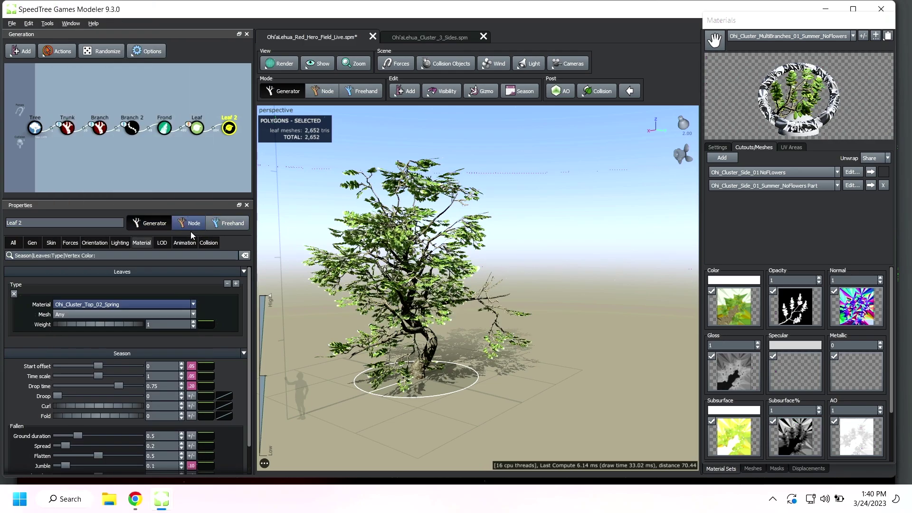
left_click(186, 170)
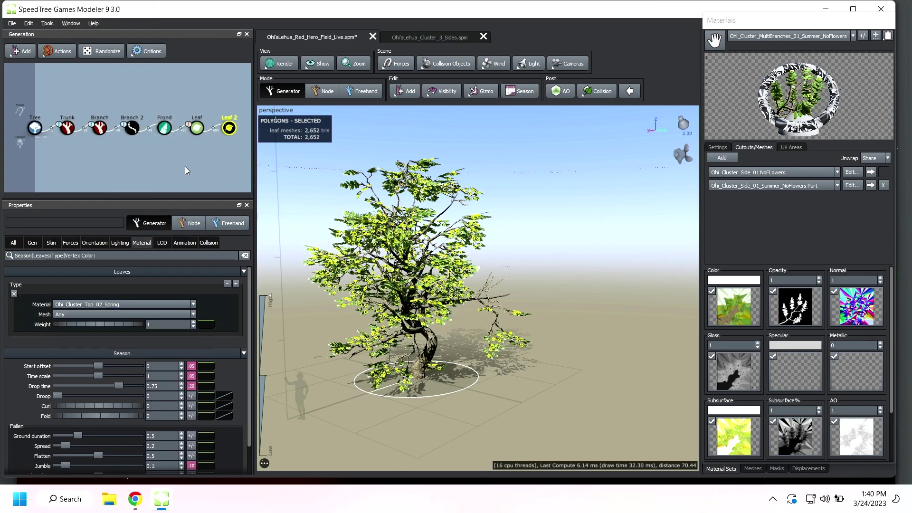
Step: Raise Leaf 2's Final Adjustments Up orientation value to 0.81
left_click(106, 242)
left_click_drag(56, 307, 107, 328)
scroll(85, 375, "down", 1)
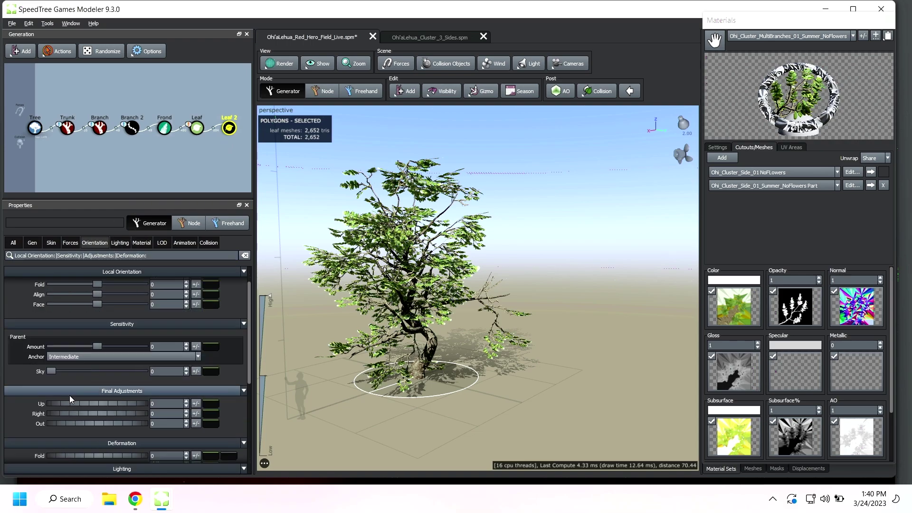
left_click_drag(73, 402, 89, 404)
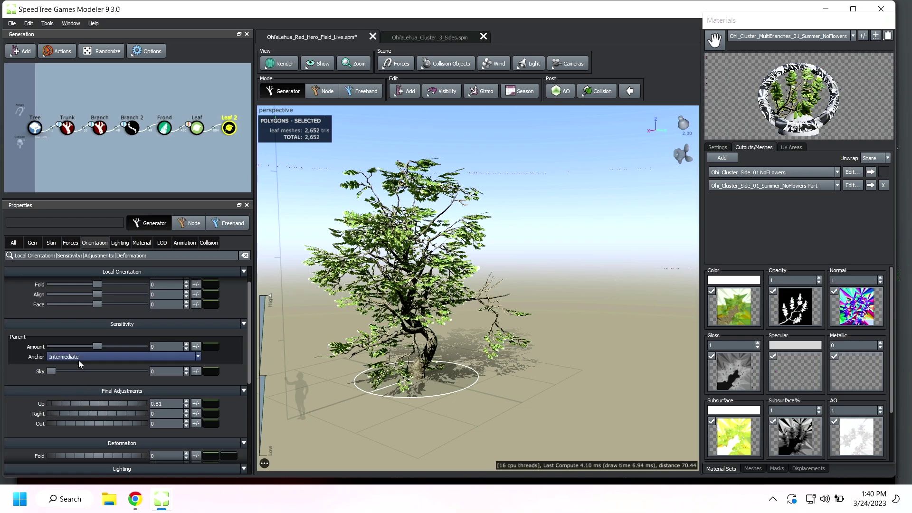
scroll(440, 244, "up", 10)
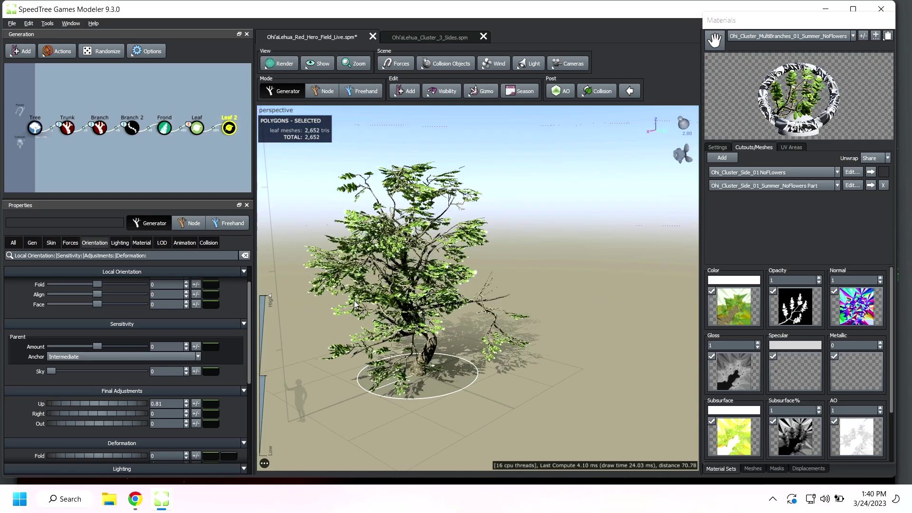
left_click(452, 217)
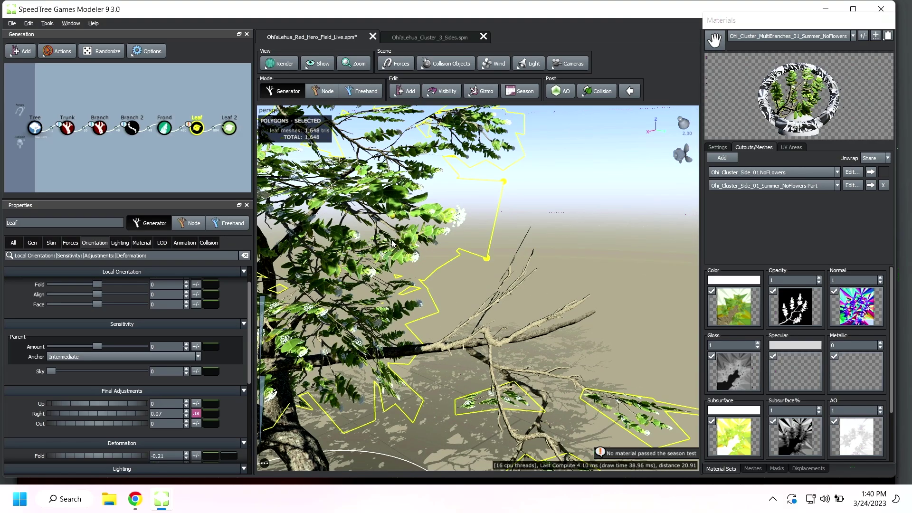
Step: Set the first Leaf layer's lighting Anchor Shift Amount to 0.065 and Puffiness to 0.111
scroll(394, 243, "up", 5)
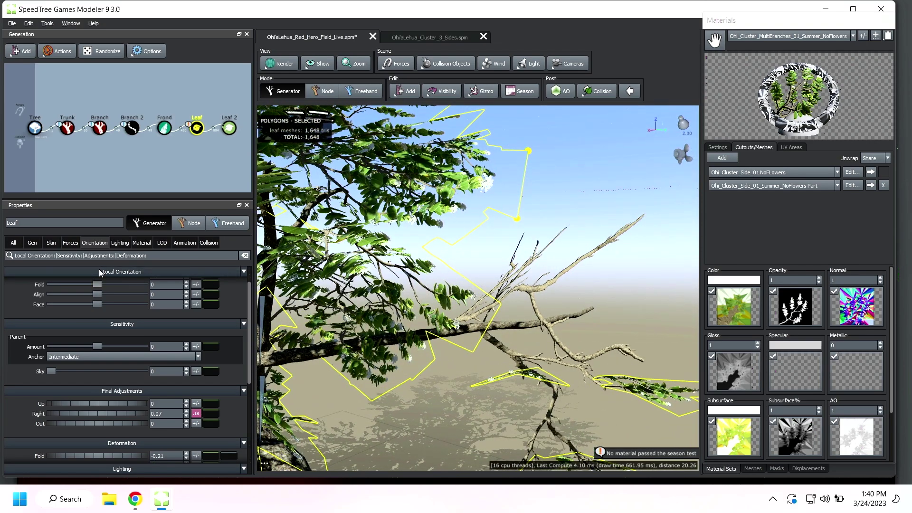
left_click(51, 242)
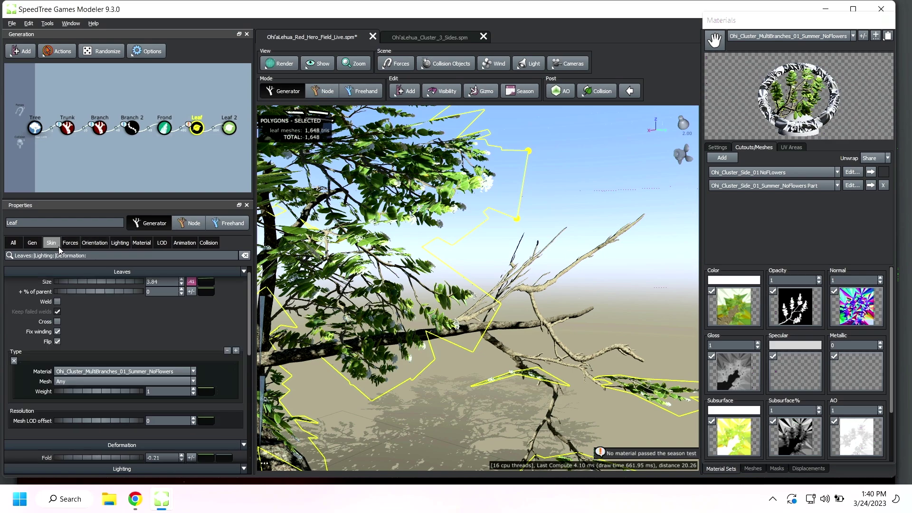
left_click(120, 243)
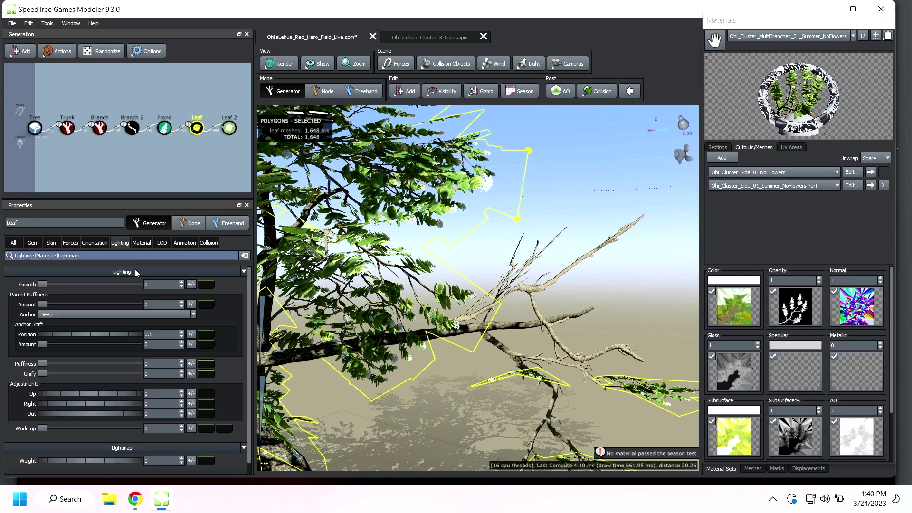
scroll(365, 335, "down", 5)
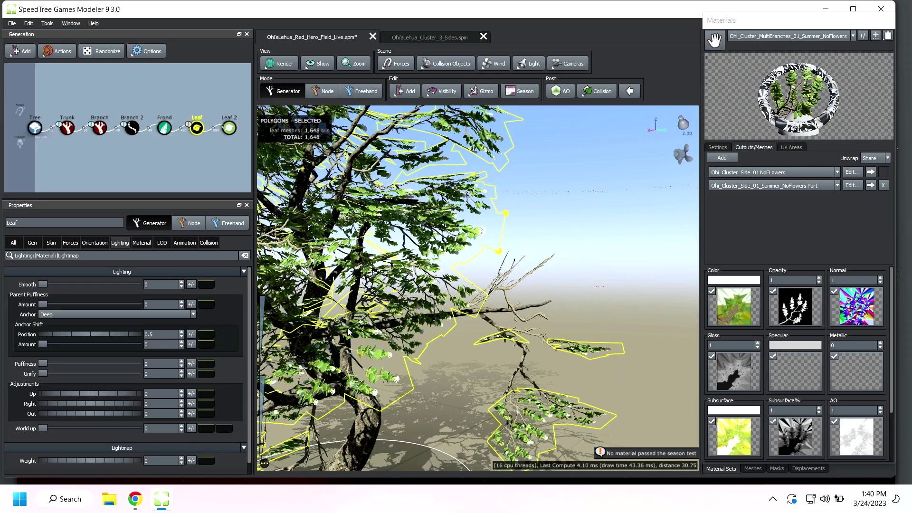
mouse_move(370, 338)
left_mouse_down()
mouse_move(322, 333)
mouse_move(358, 343)
left_mouse_up()
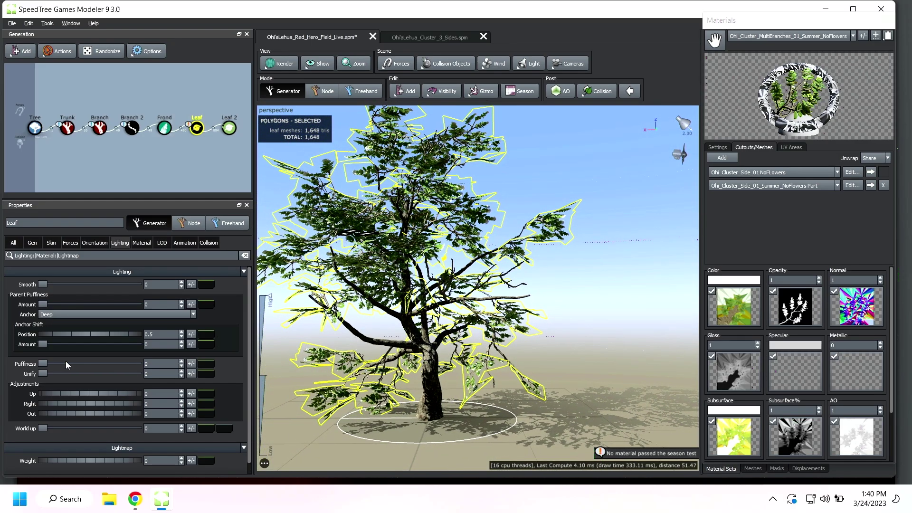
left_click_drag(45, 341, 47, 343)
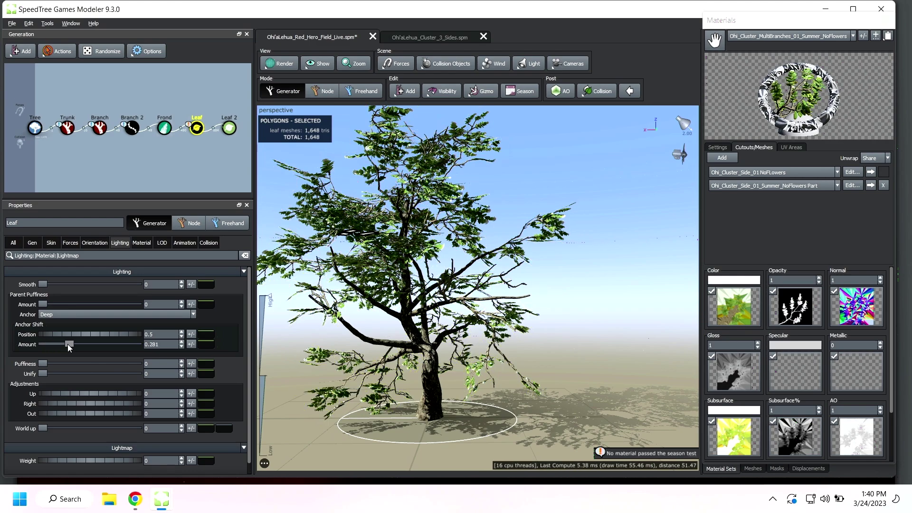
mouse_move(49, 362)
left_mouse_down()
mouse_move(63, 365)
mouse_move(52, 364)
left_mouse_up()
left_click_drag(295, 375, 392, 371)
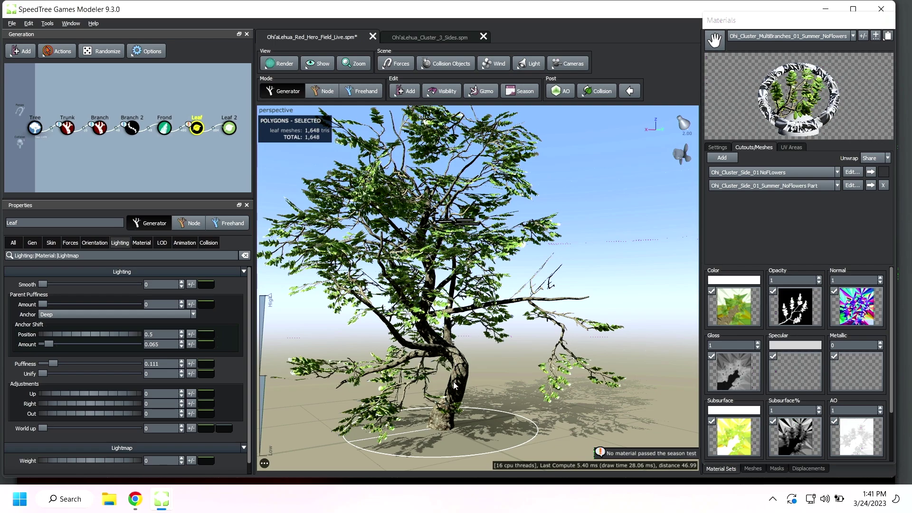
left_click_drag(459, 386, 482, 392)
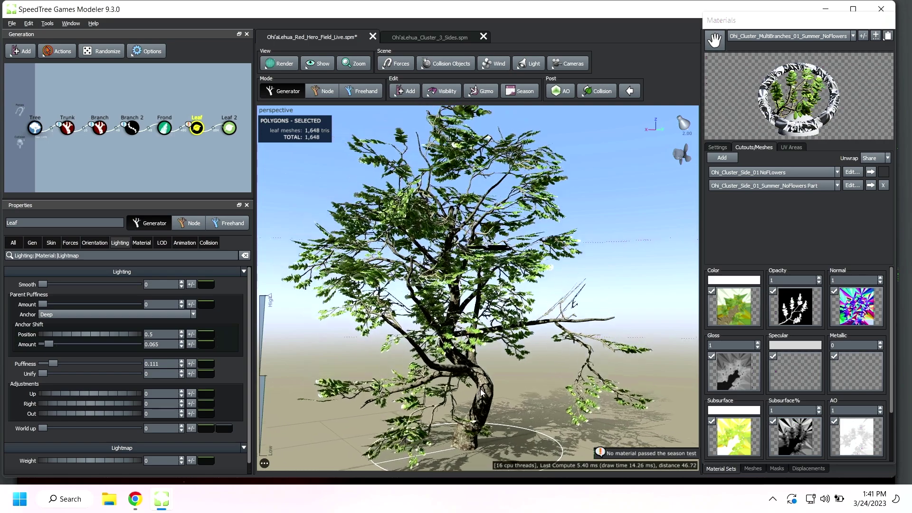
scroll(482, 383, "down", 2)
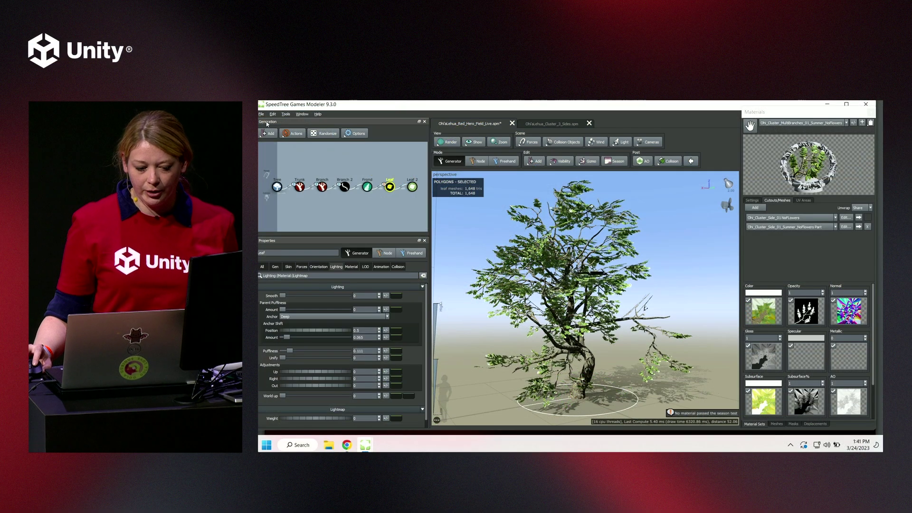
left_click(261, 114)
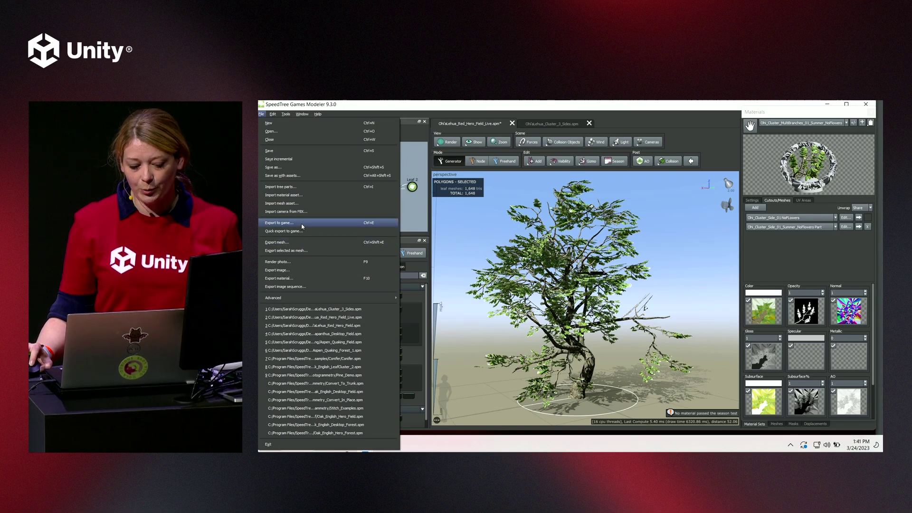
Step: Open the Export To Game dialog and show the texture atlas preview
left_click(303, 243)
left_click(496, 294)
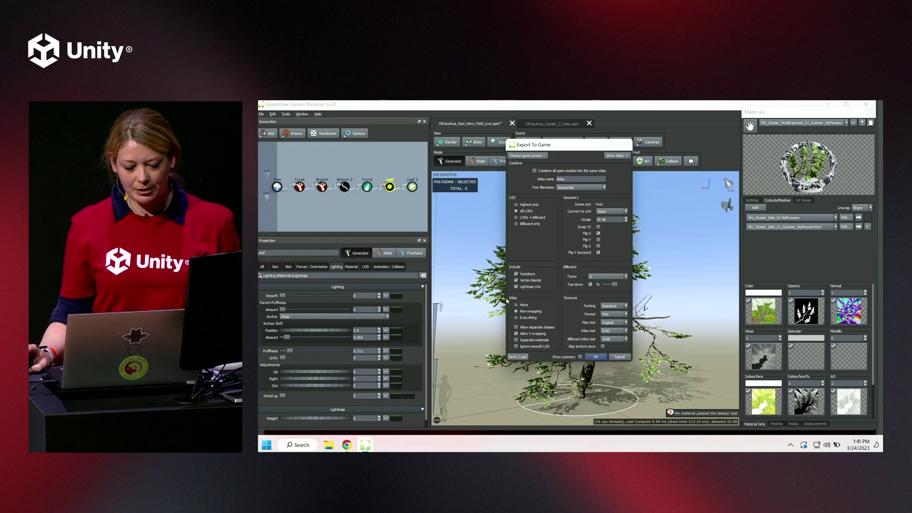
key("Return")
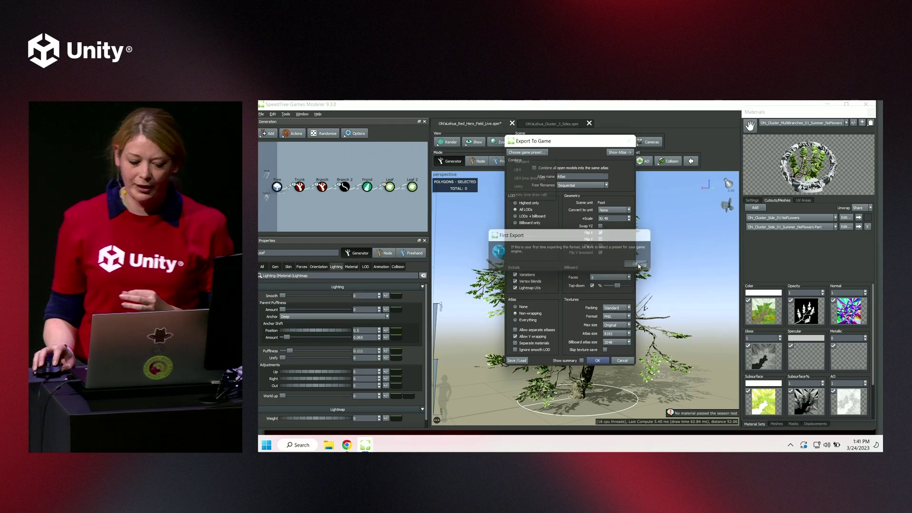
left_click(583, 154)
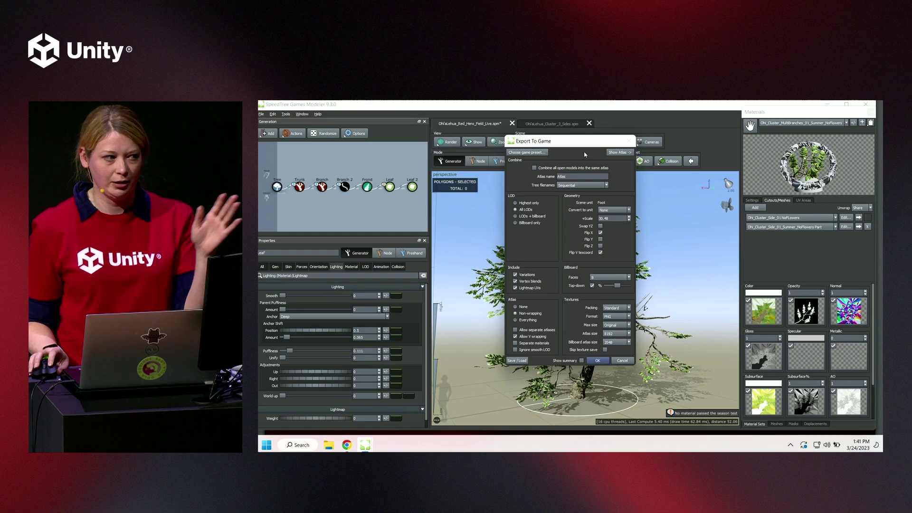
left_click_drag(578, 139, 510, 147)
left_click(599, 153)
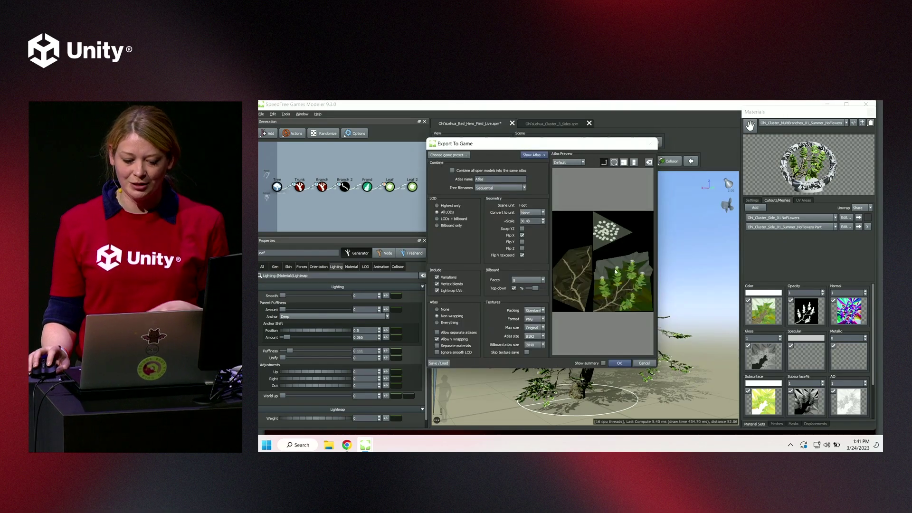
Step: Choose the Unity preset with LODs + billboard and an Everything atlas, then cancel
left_click(461, 155)
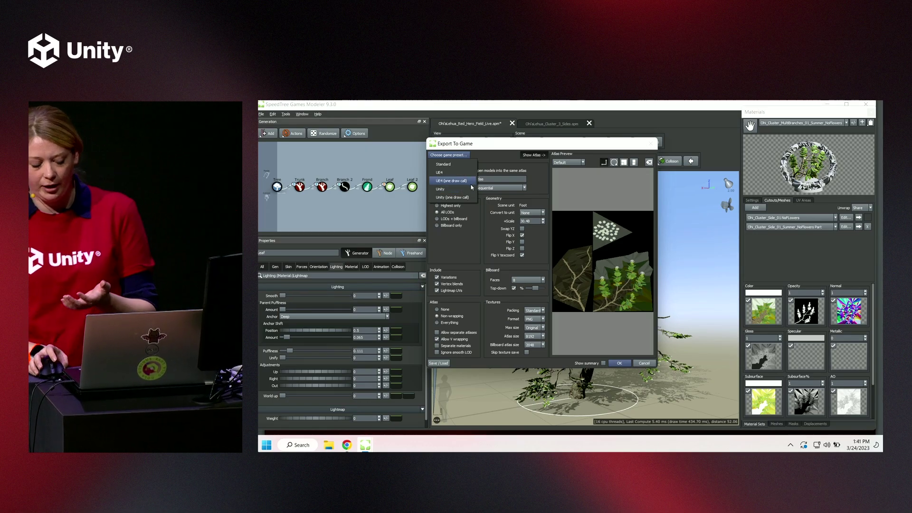
left_click(457, 189)
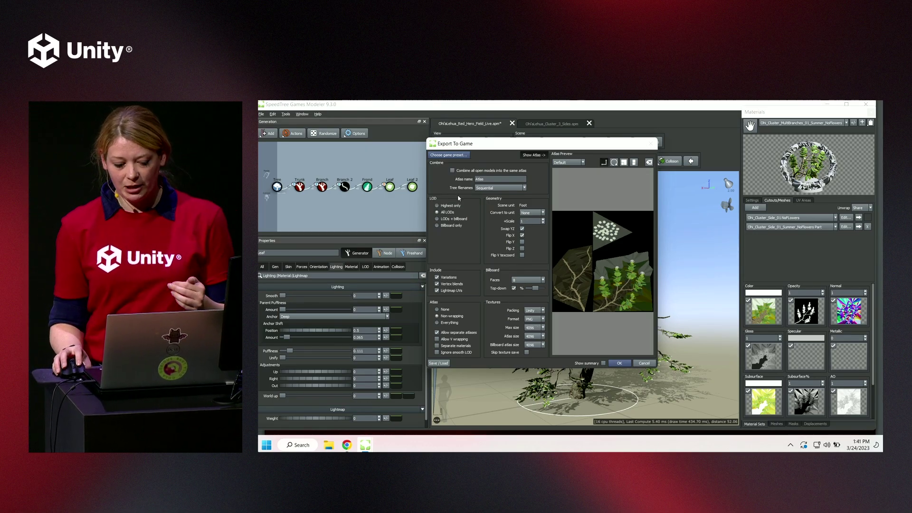
left_click(444, 218)
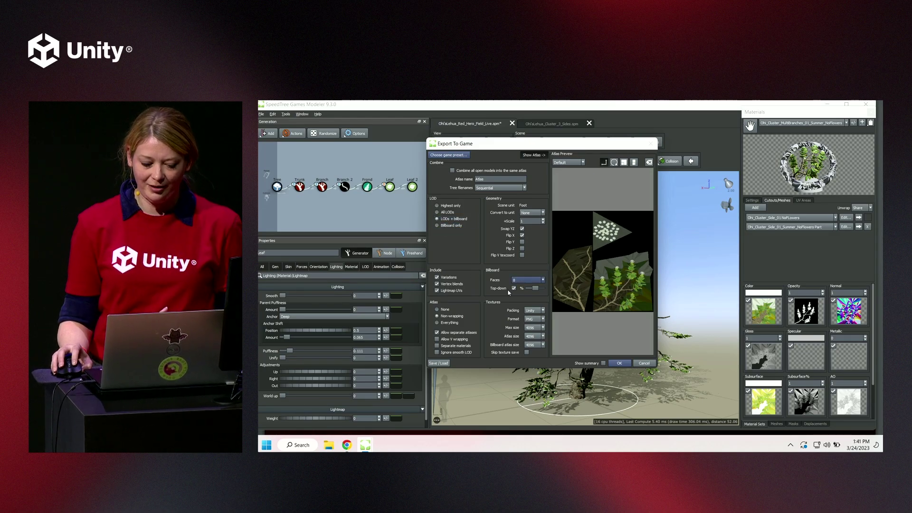
left_click(437, 323)
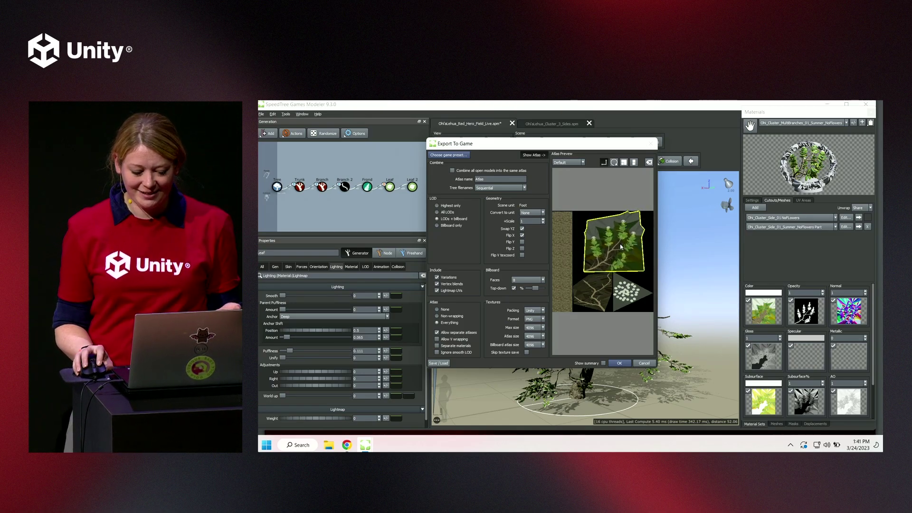
left_click(644, 363)
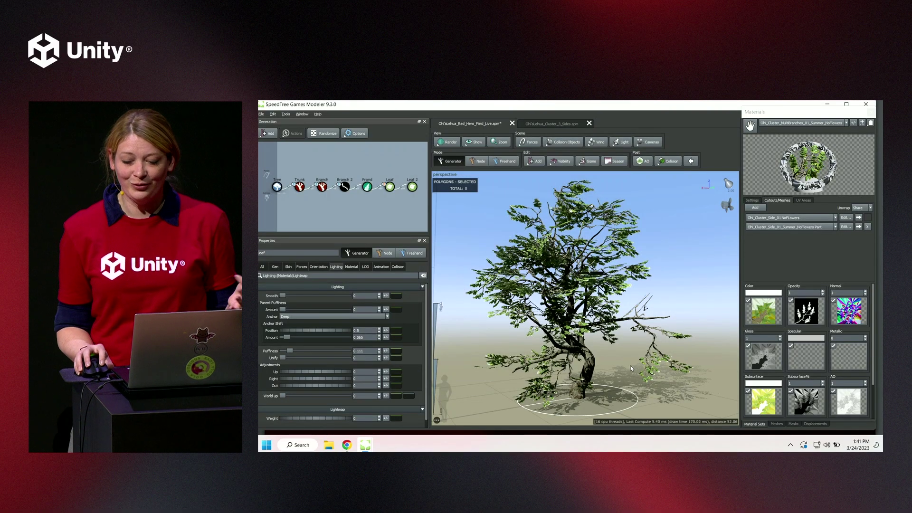
Step: Switch from the tree to the 'Do More with Unity' presentation window
left_click_drag(631, 366, 642, 382)
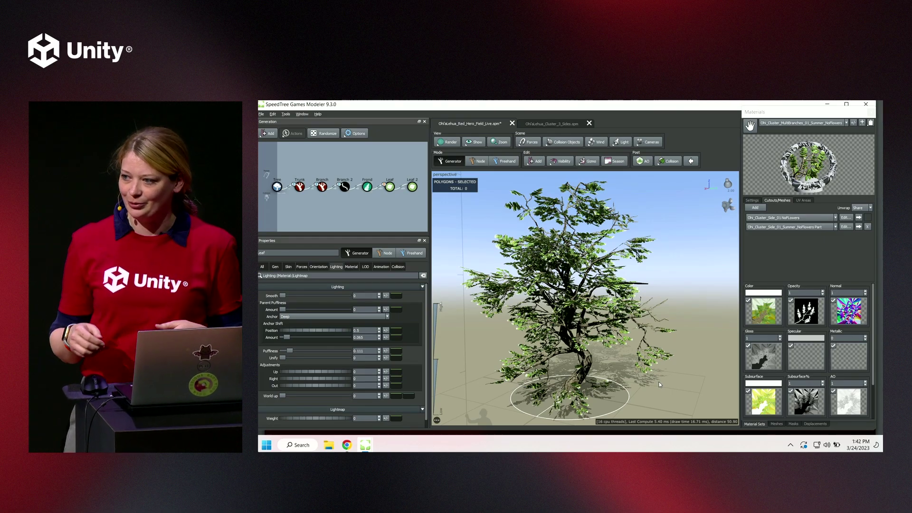
key("alt+Tab")
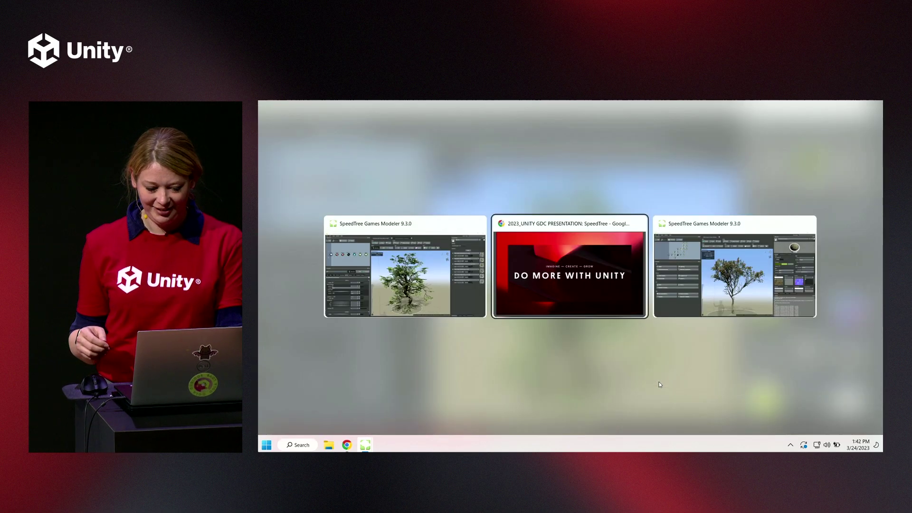